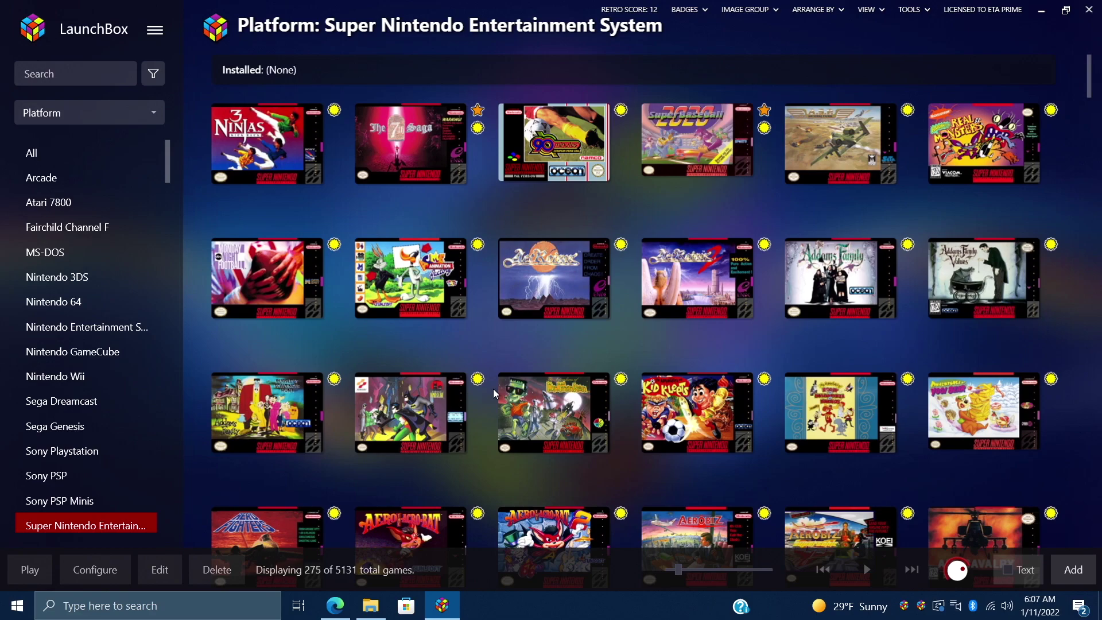
Step: Find Alien Vs Predator (USA) among the Super Nintendo Entertainment System games and launch it
scroll(494, 394, "down", 3)
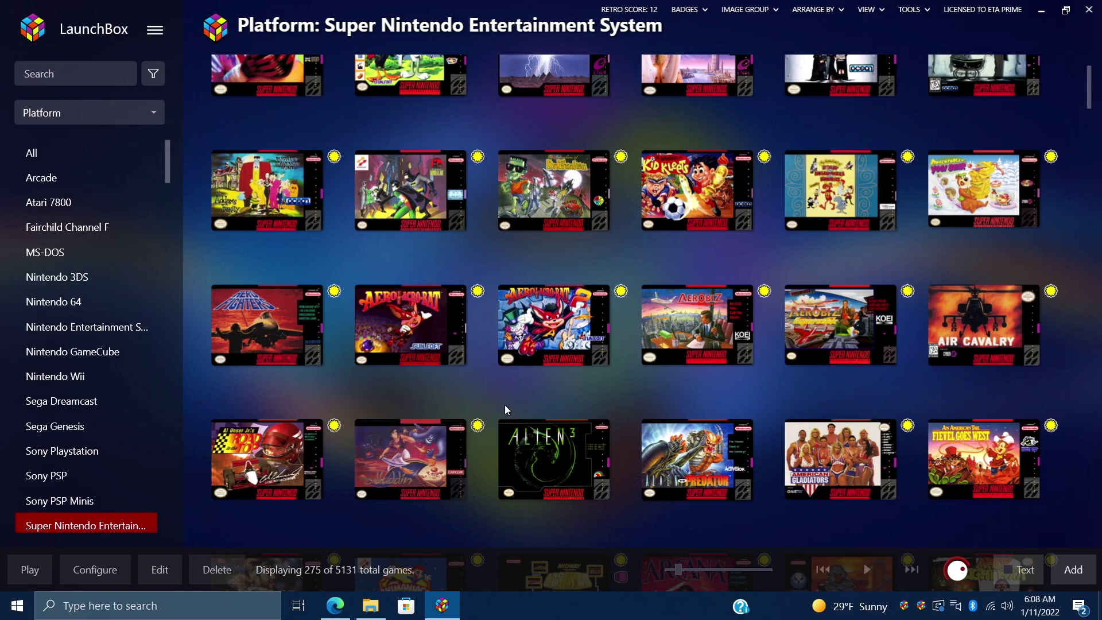
scroll(531, 397, "up", 1)
scroll(532, 402, "down", 2)
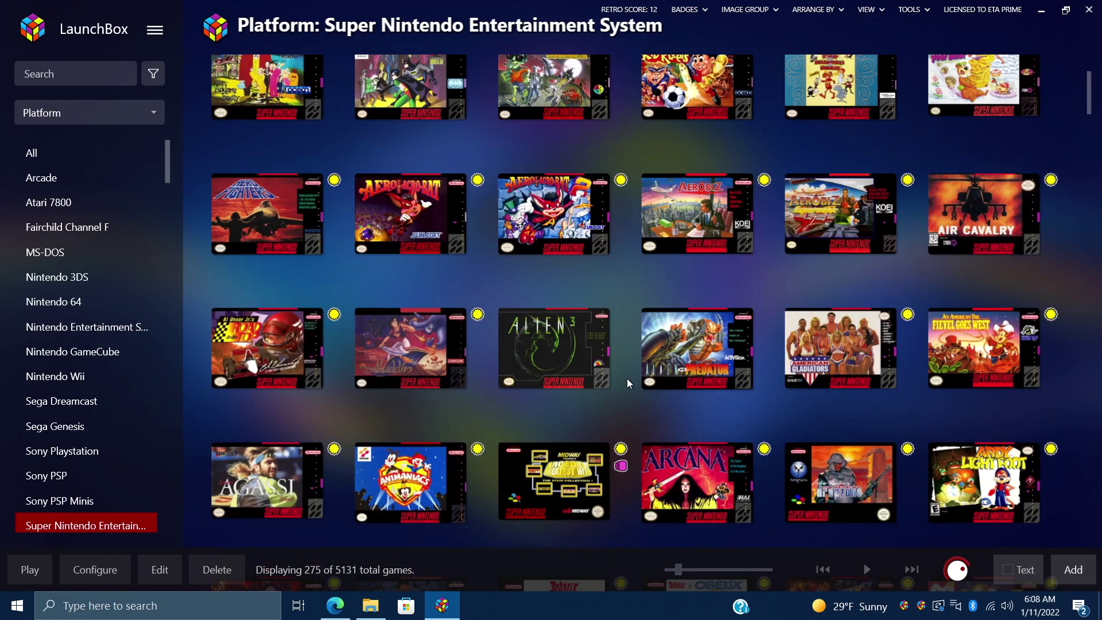
double_click(695, 374)
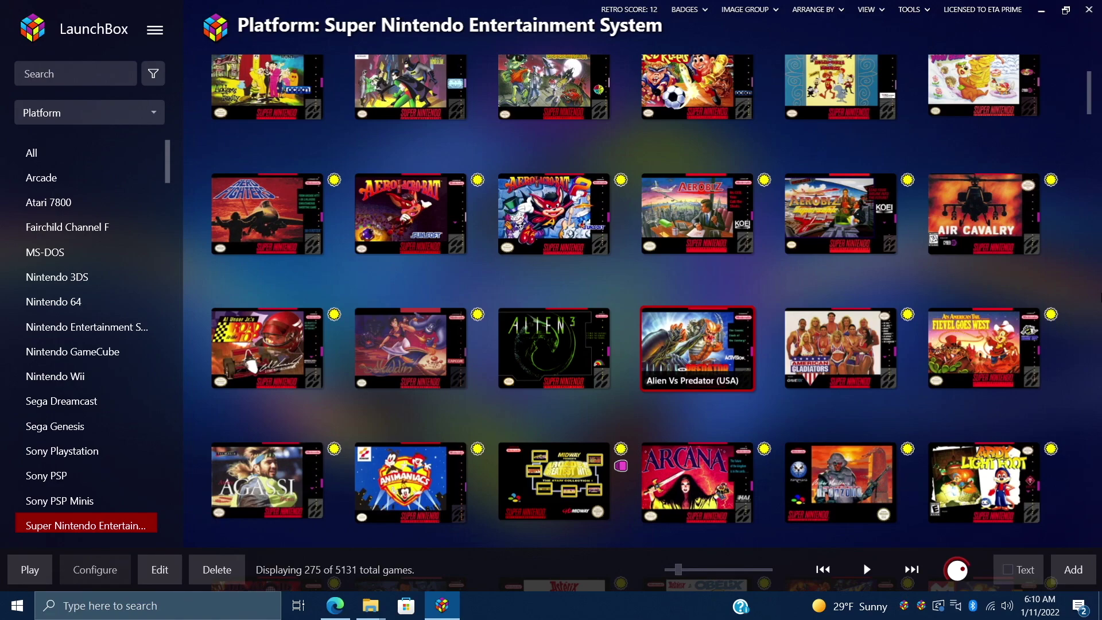
Step: Minimize LaunchBox and open the StartupThemes folder inside the LaunchBox directory in File Explorer
left_click(1043, 17)
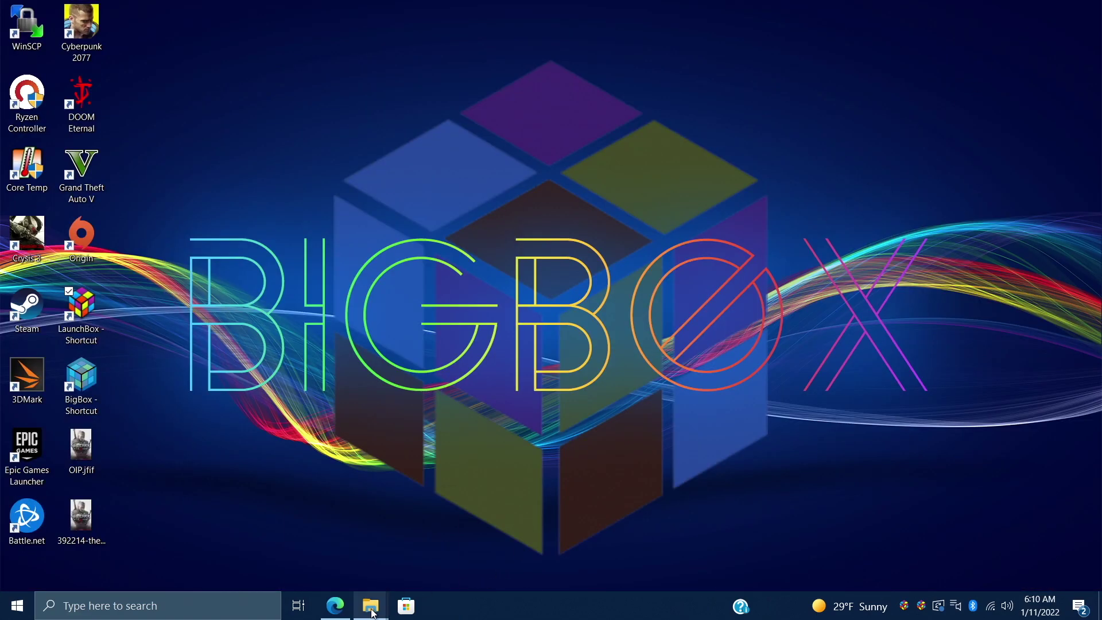
mouse_move(365, 607)
left_click(329, 560)
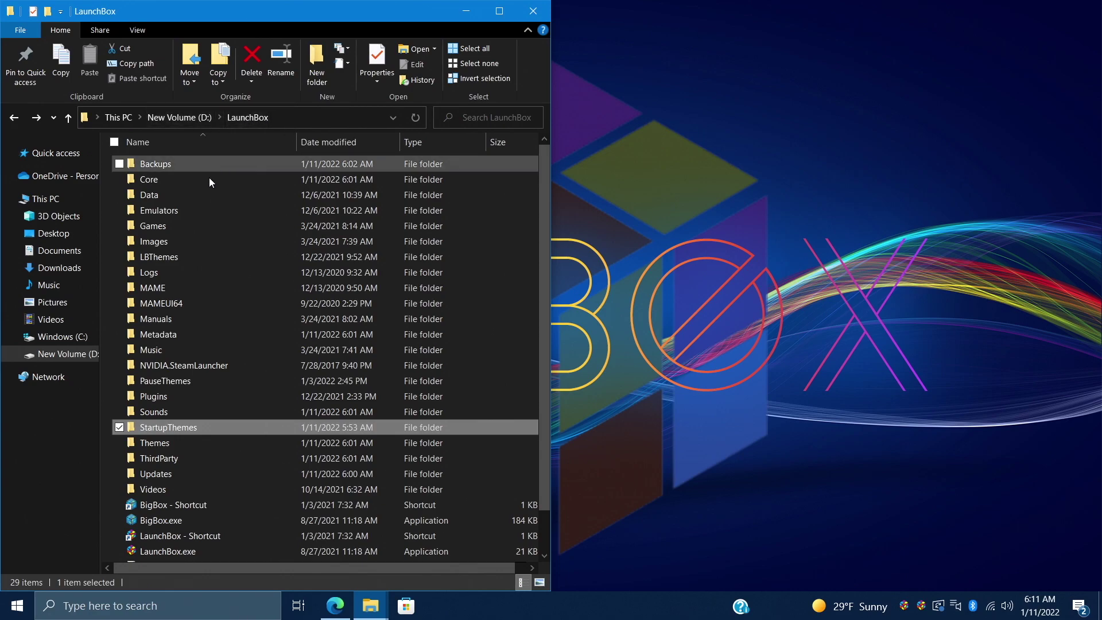
double_click(205, 425)
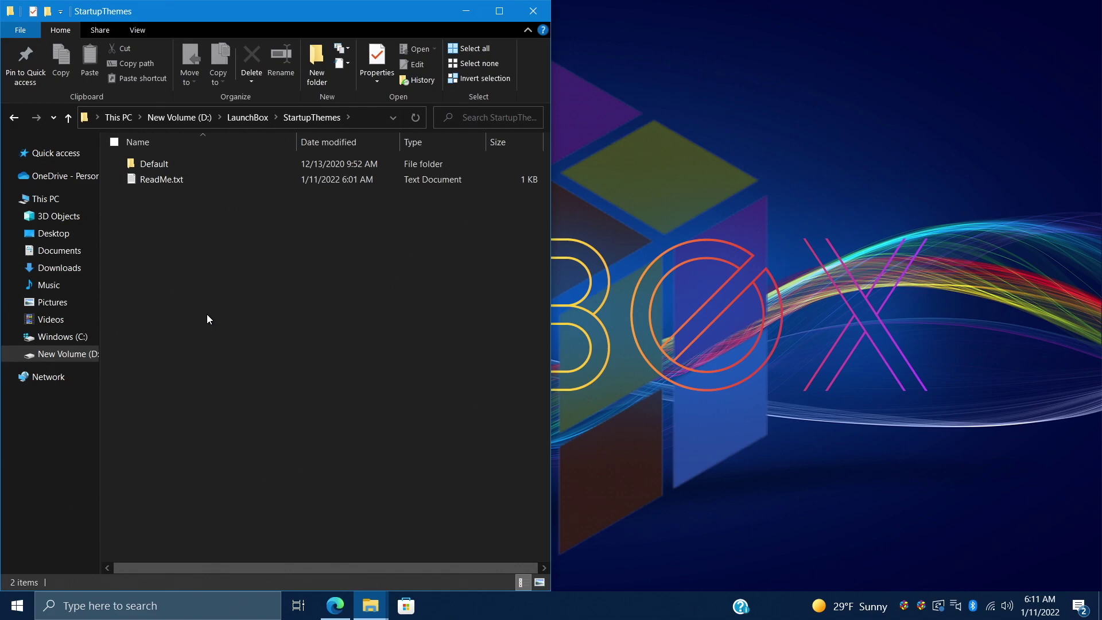
Step: Switch to Edge and browse the Startup Themes category on the LaunchBox Community Forums
left_click(335, 605)
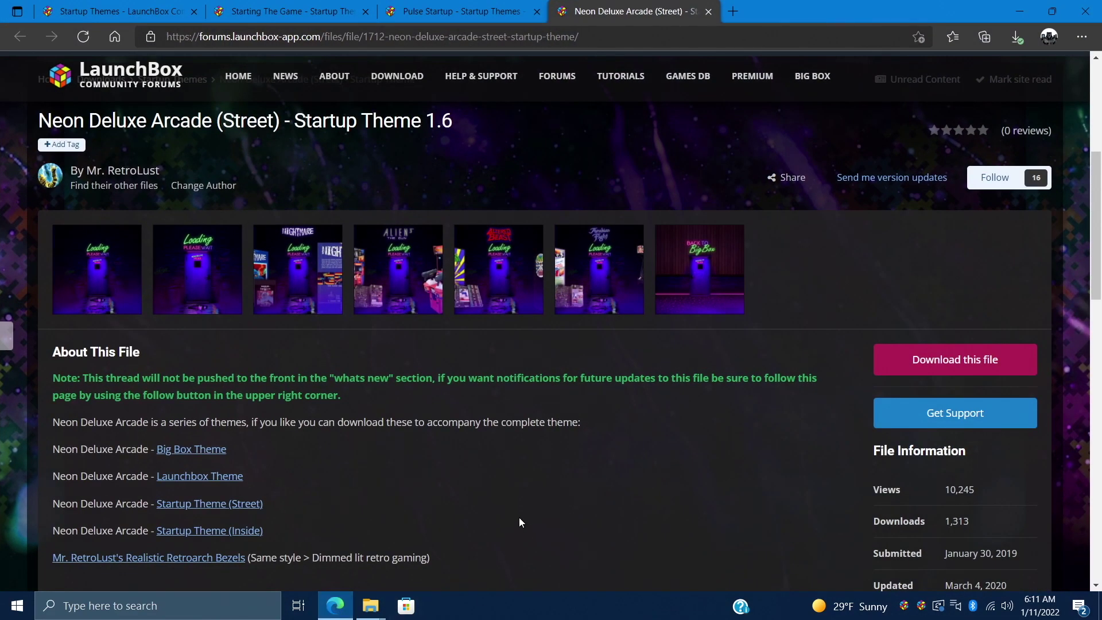
left_click(120, 11)
scroll(428, 361, "up", 5)
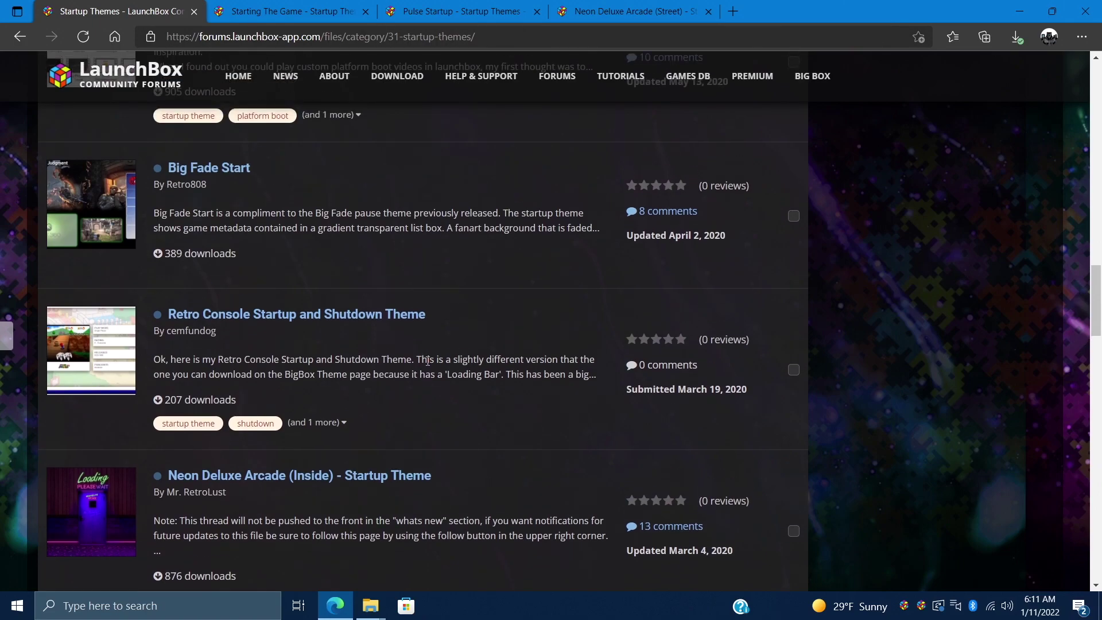
scroll(428, 361, "down", 15)
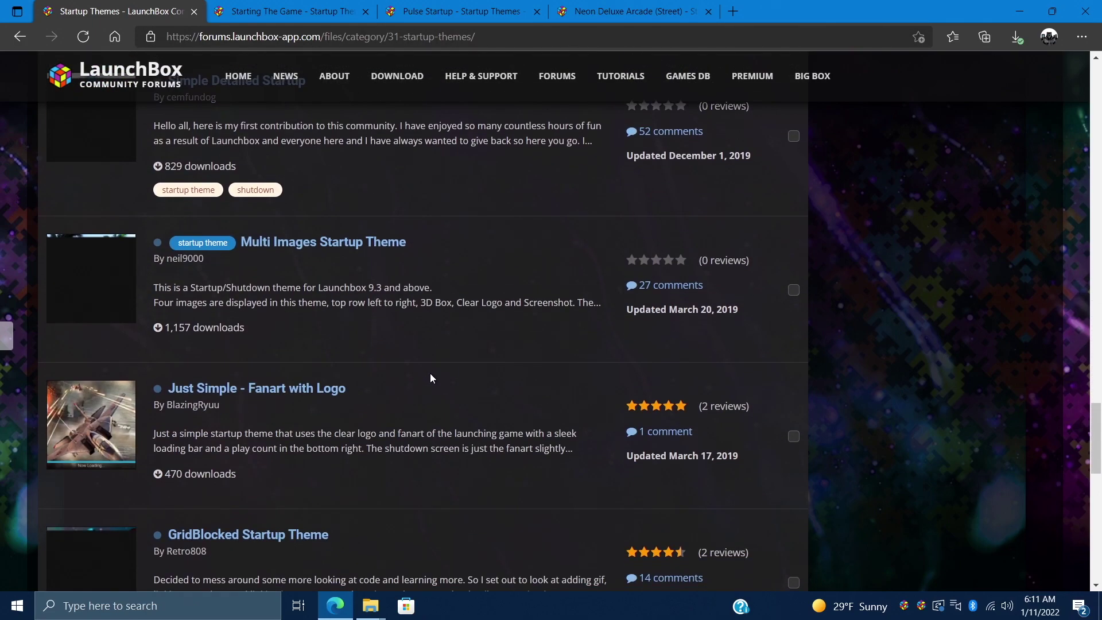
scroll(431, 378, "down", 5)
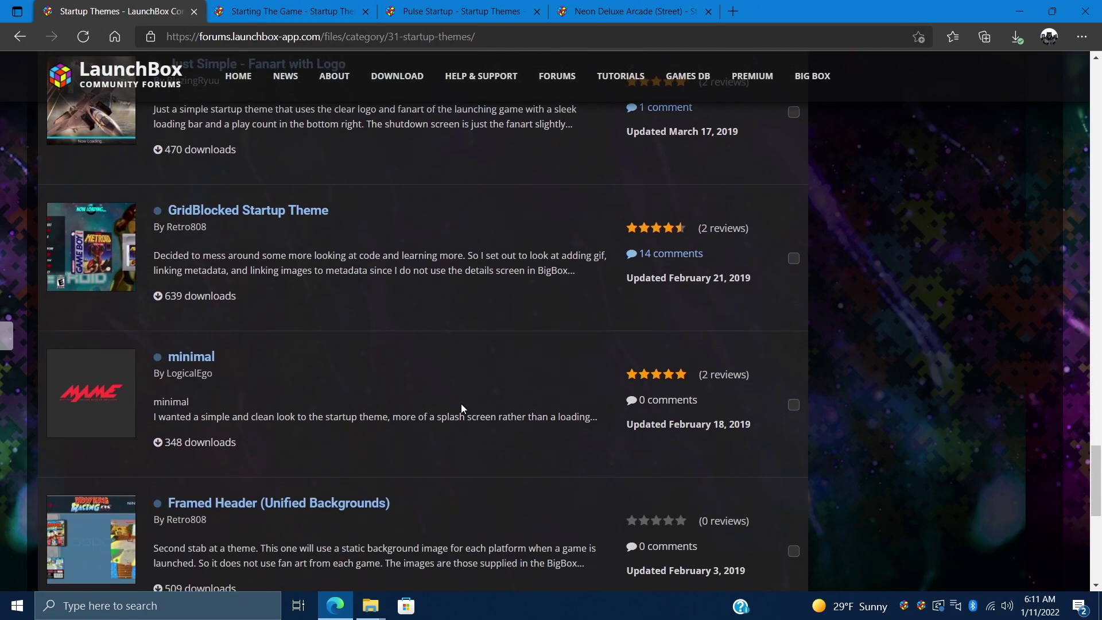
scroll(460, 405, "up", 3)
scroll(461, 415, "down", 1)
Step: Download StartingTheGame-Dark.zip from the already open Starting The Game theme page
left_click(253, 13)
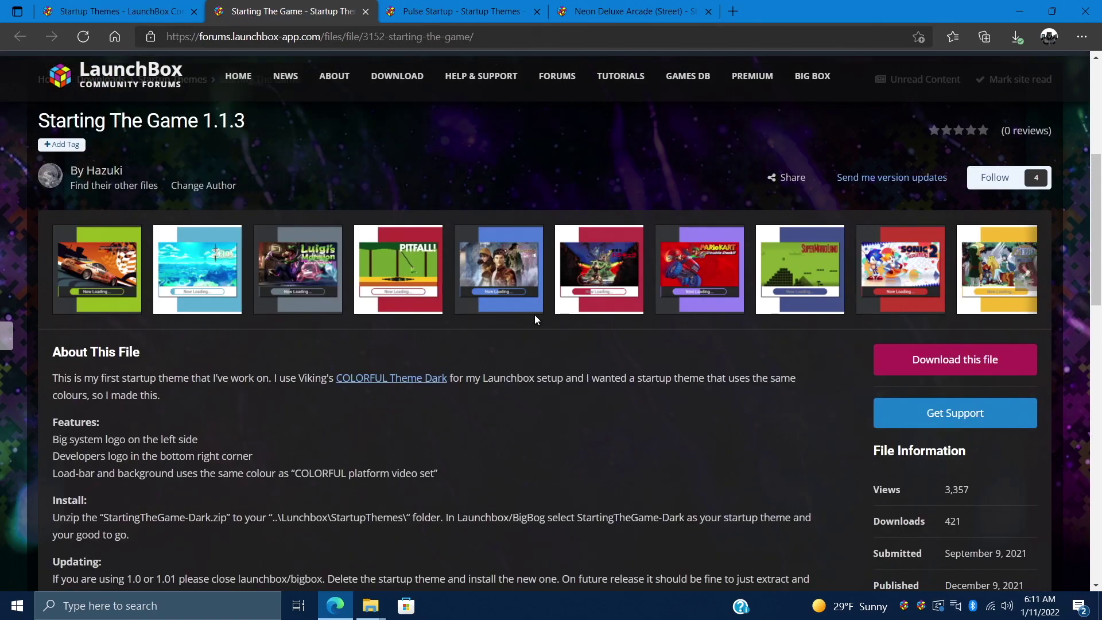
scroll(891, 276, "down", 3)
scroll(895, 287, "up", 3)
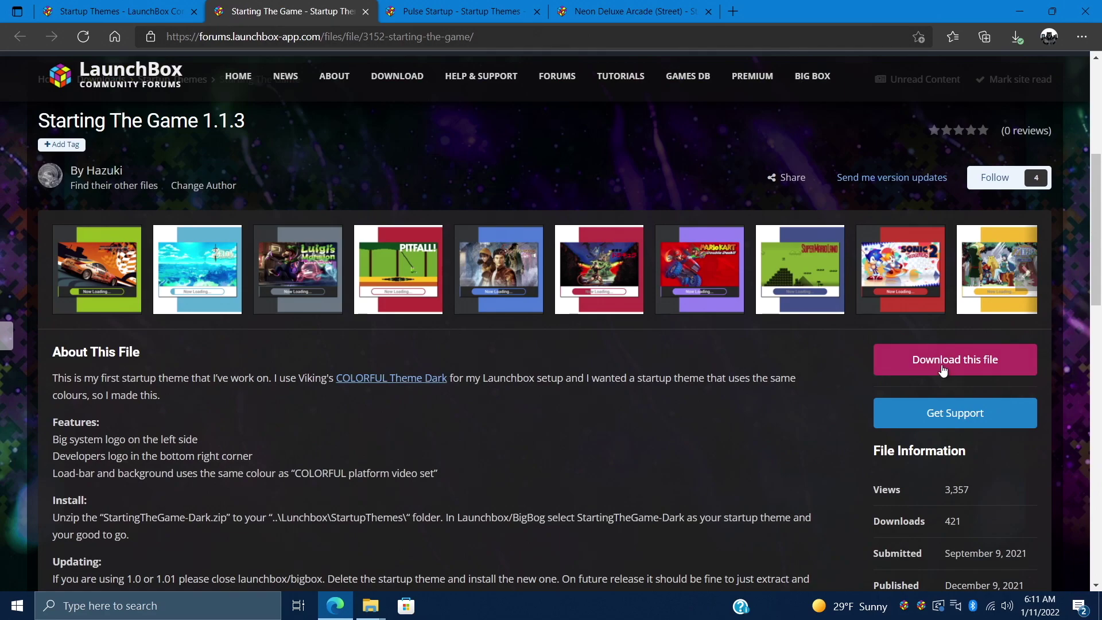
left_click(930, 360)
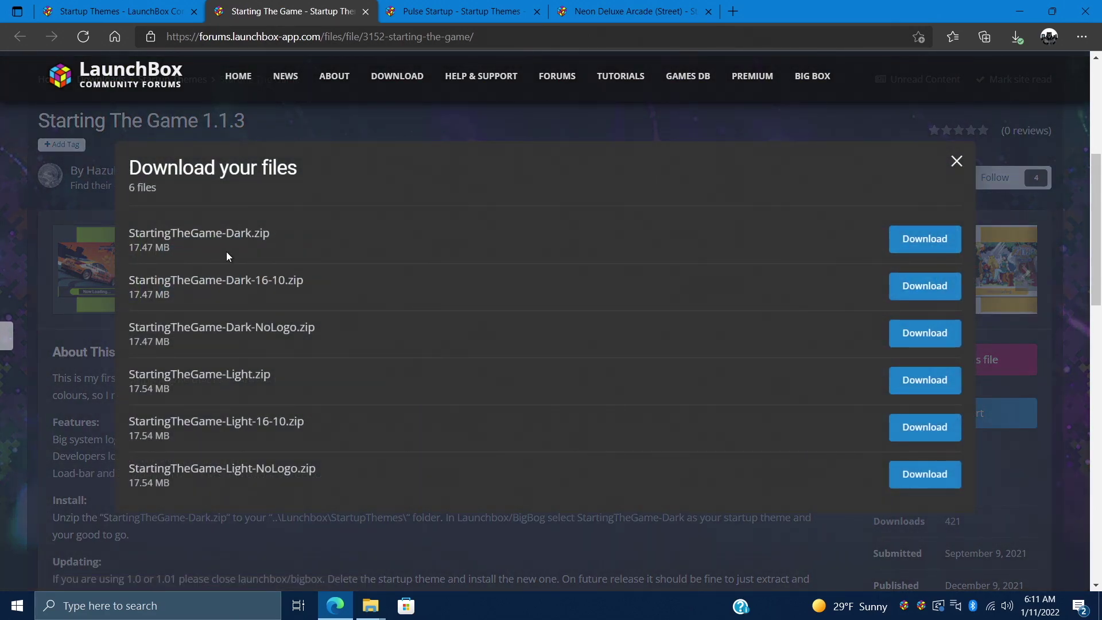
scroll(308, 477, "up", 2)
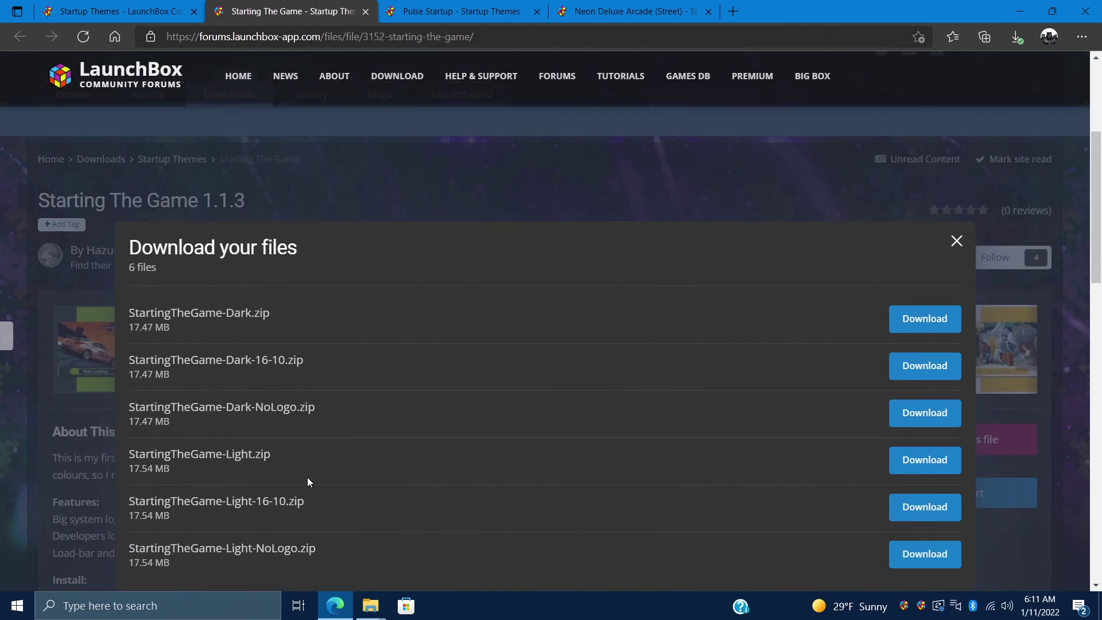
scroll(312, 449, "down", 2)
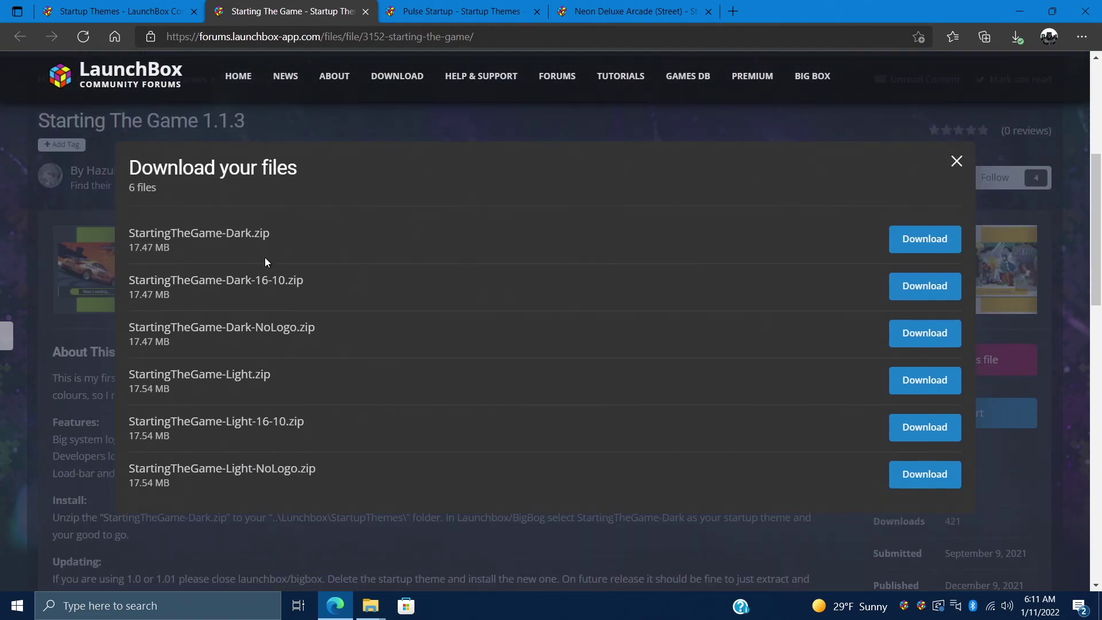
left_click(920, 242)
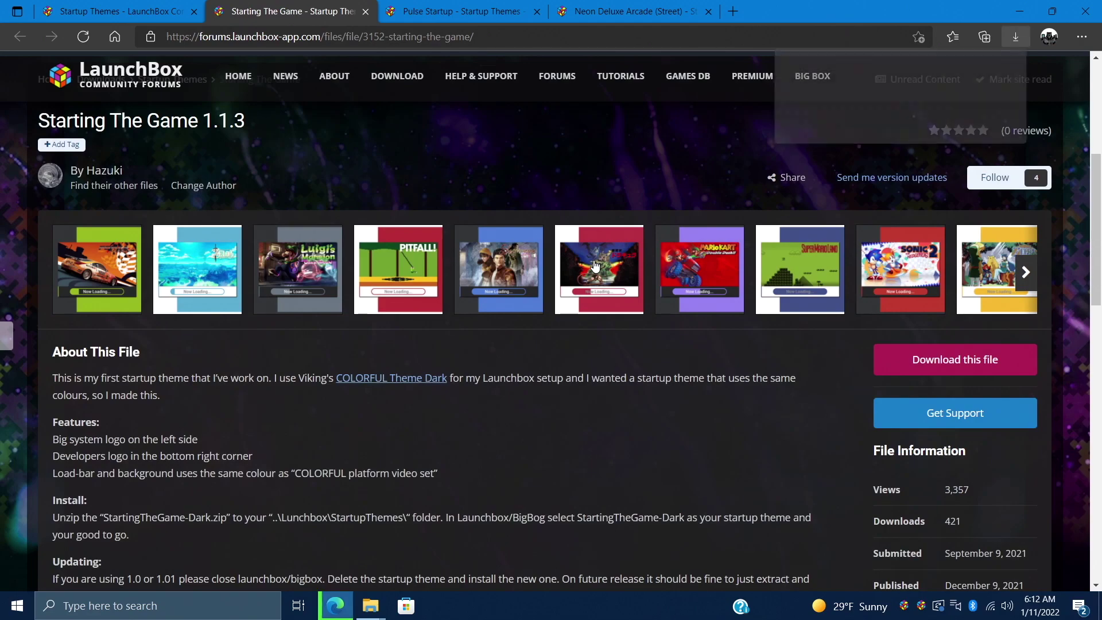
Step: Download the Pulse Startup and Neon Deluxe Arcade (Street) startup themes from their open forum pages
left_click(427, 11)
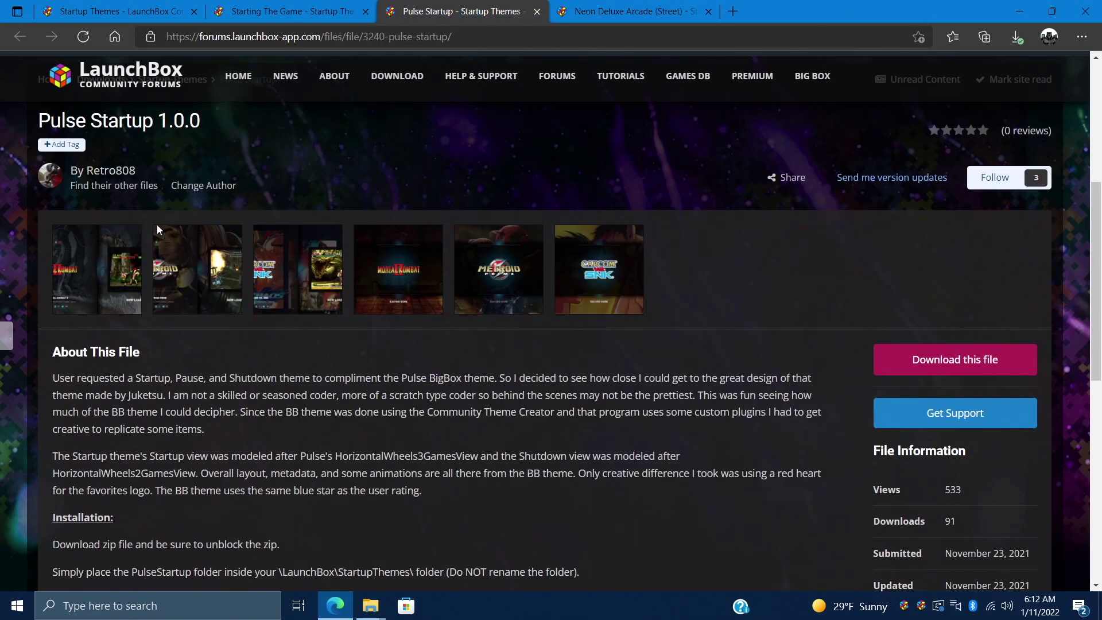
left_click(919, 367)
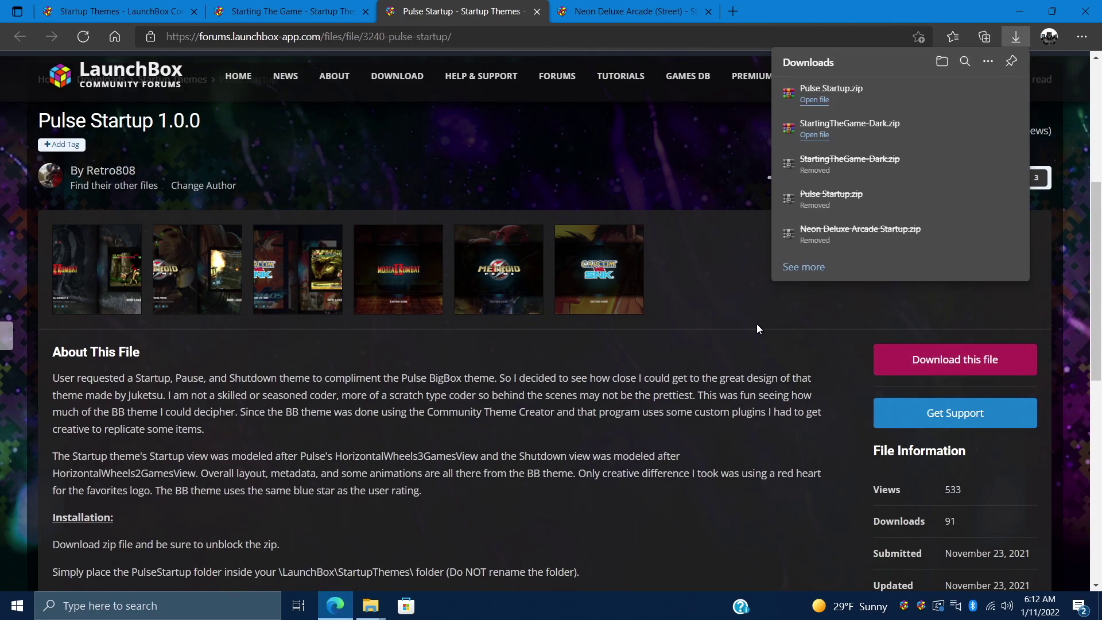
left_click(611, 10)
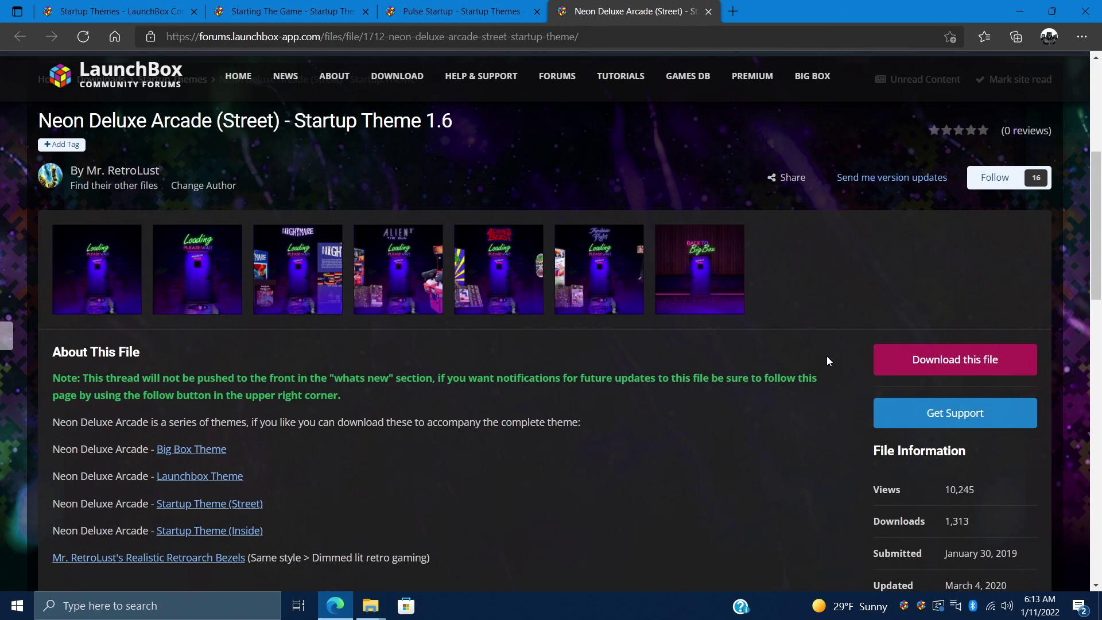
left_click(944, 360)
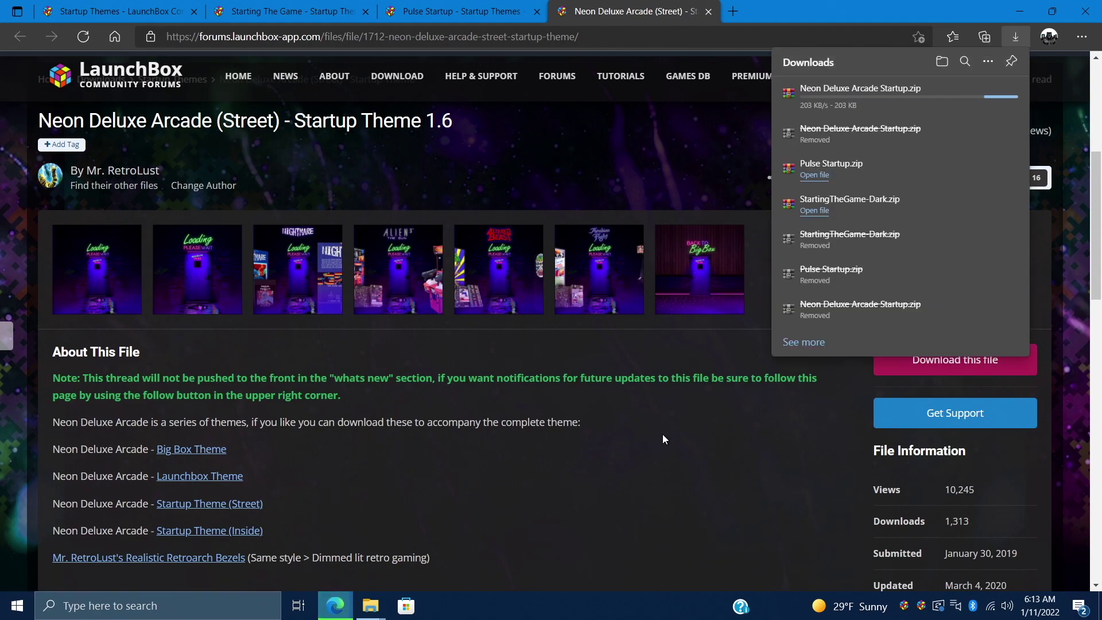
Step: Extract Neon Deluxe Arcade Startup.zip in place in the Downloads folder and check the contents of the extracted folder
left_click(334, 606)
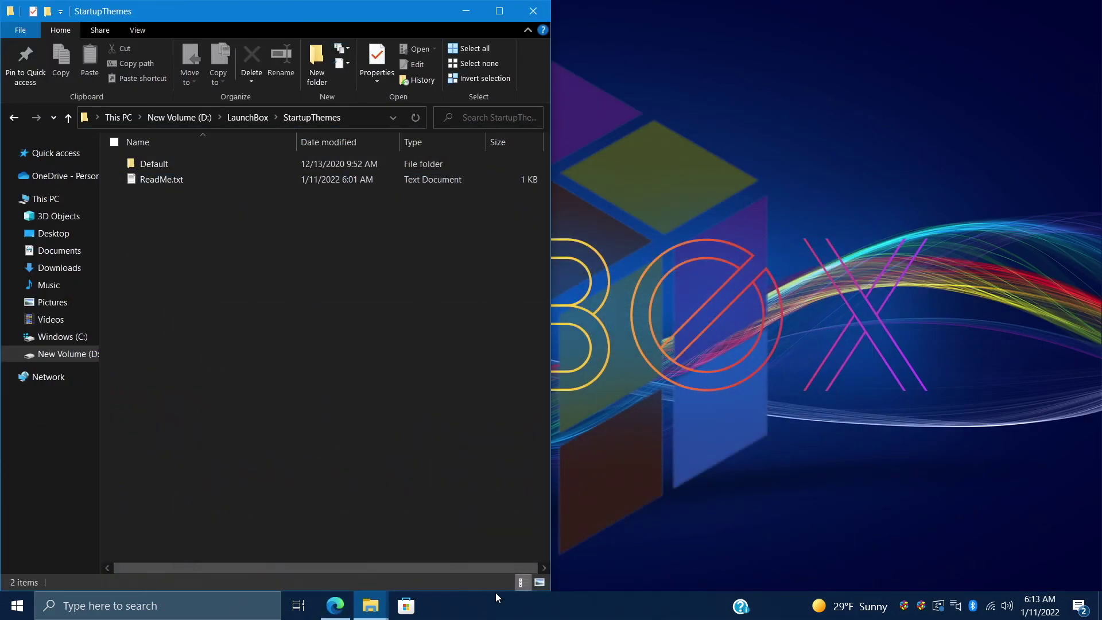
mouse_move(370, 605)
left_click(391, 547)
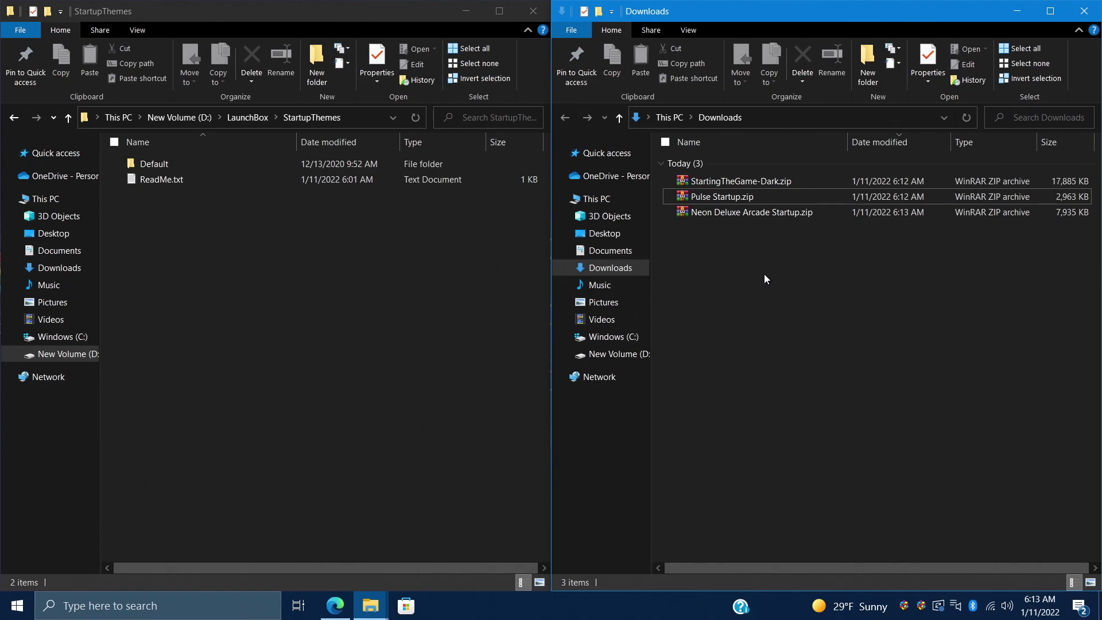
right_click(708, 215)
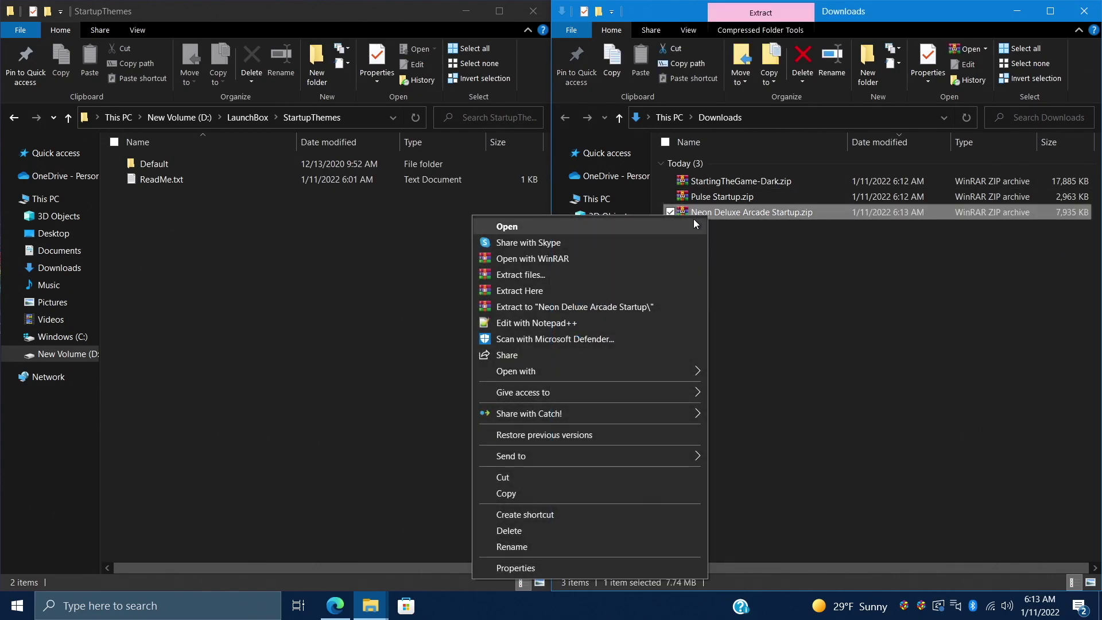
left_click(568, 291)
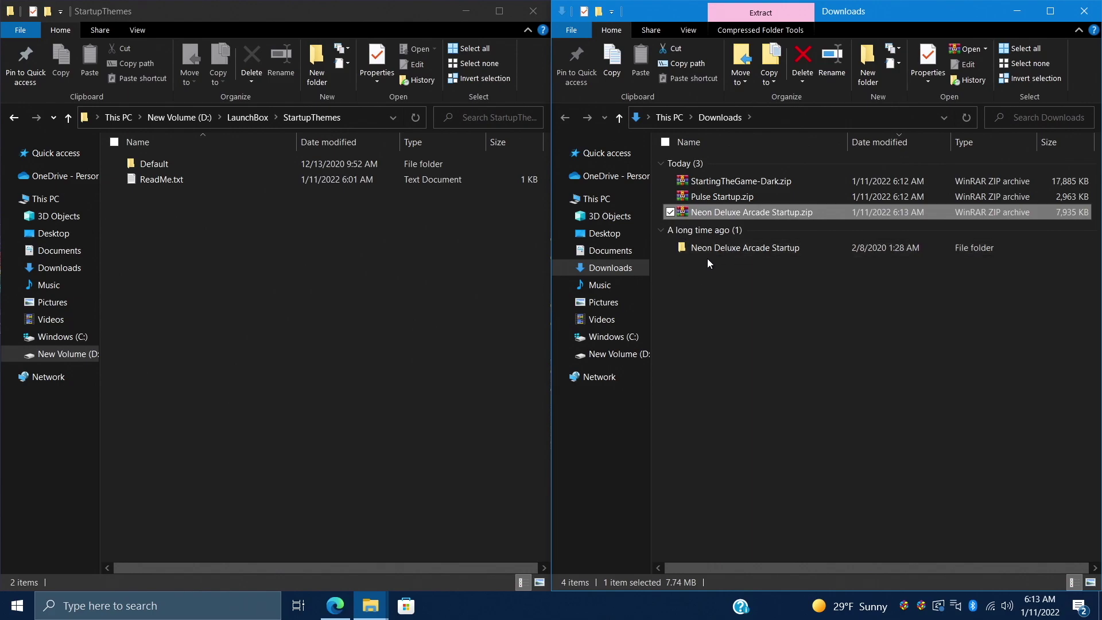
double_click(749, 250)
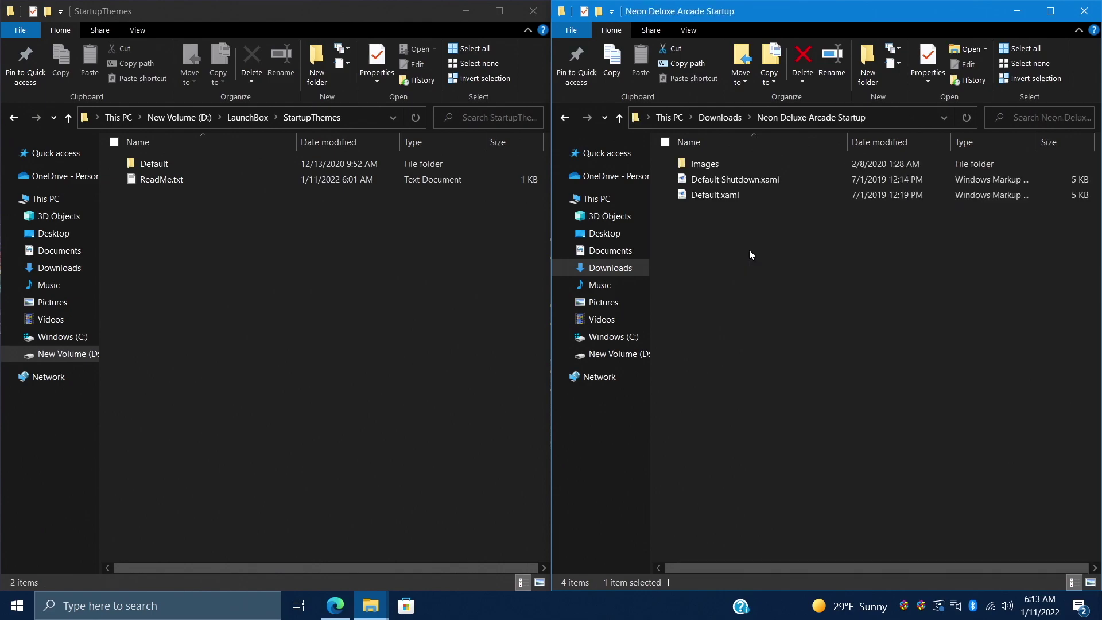
left_click(565, 117)
Step: Extract Pulse Startup.zip and StartingTheGame-Dark.zip in place in the Downloads folder
right_click(740, 196)
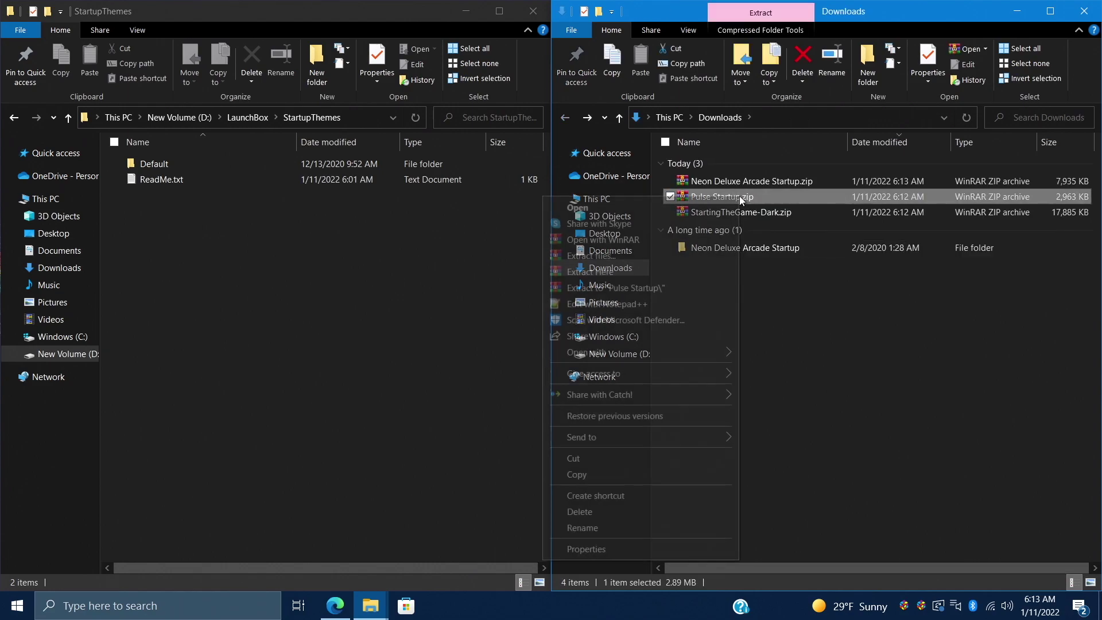
left_click(610, 272)
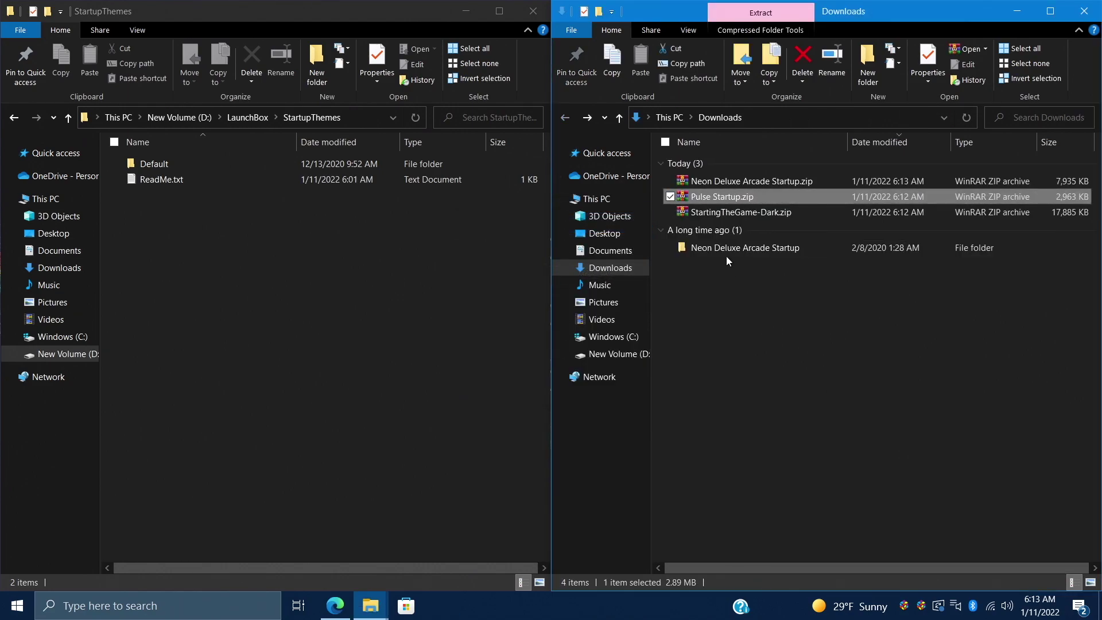
right_click(762, 211)
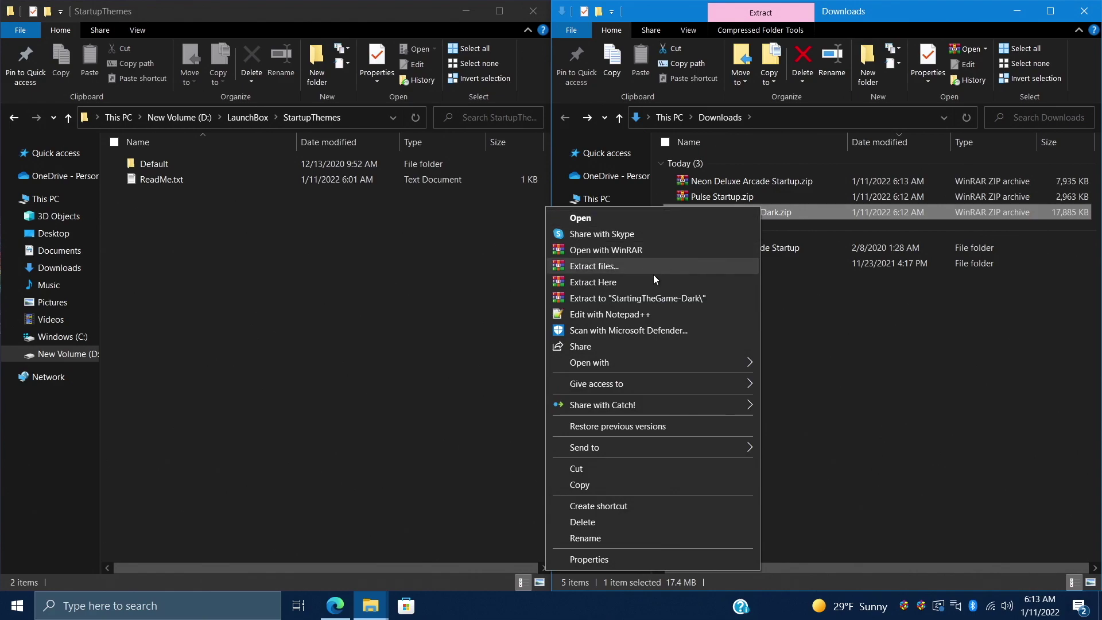
left_click(626, 283)
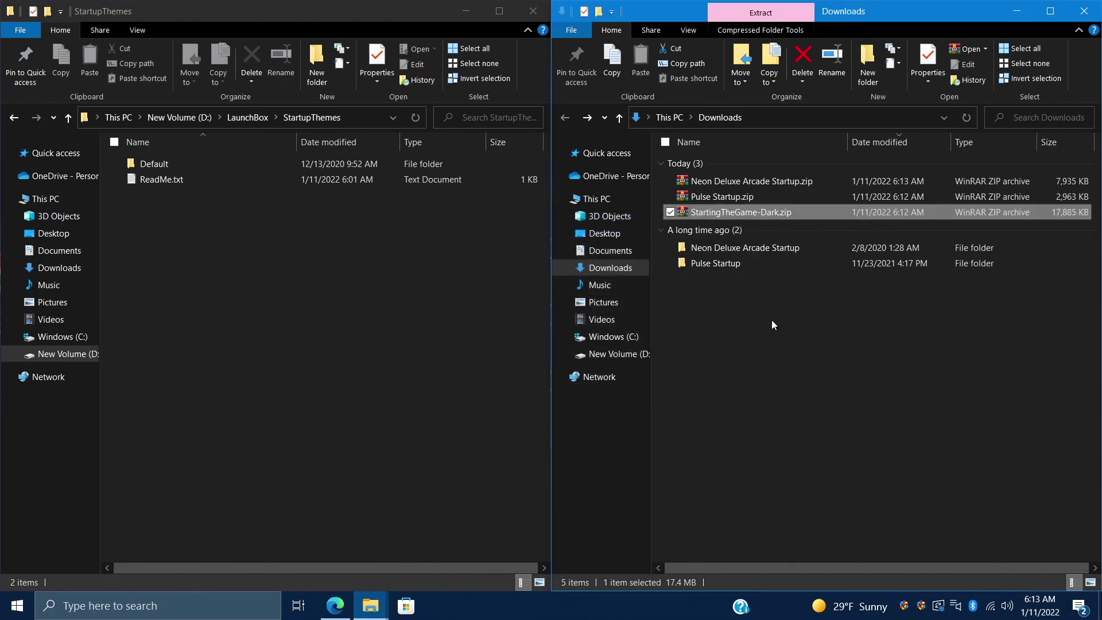
Step: Copy the extracted StartingTheGame-Dark, Neon Deluxe Arcade Startup and Pulse Startup folders from Downloads into StartupThemes
left_click_drag(779, 360, 805, 379)
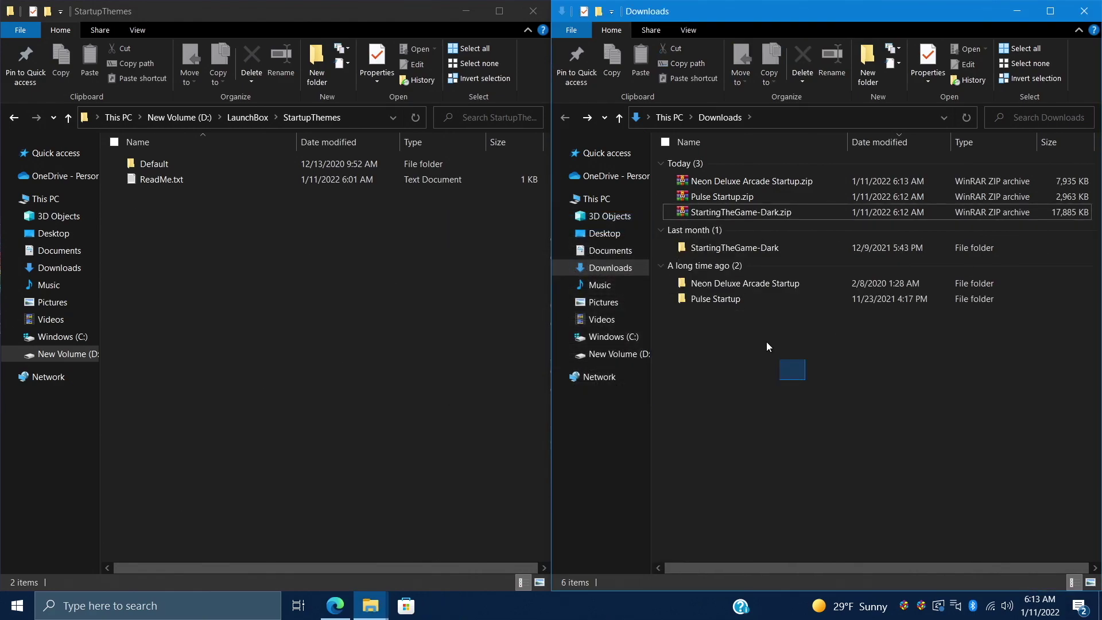
left_click_drag(766, 343, 237, 290)
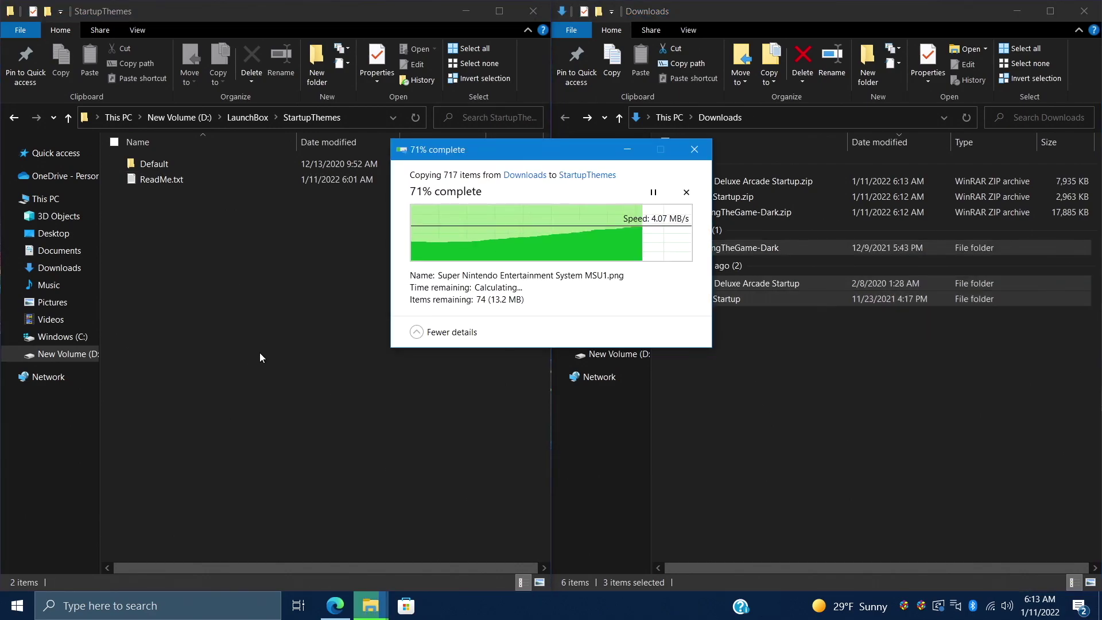
left_click(259, 352)
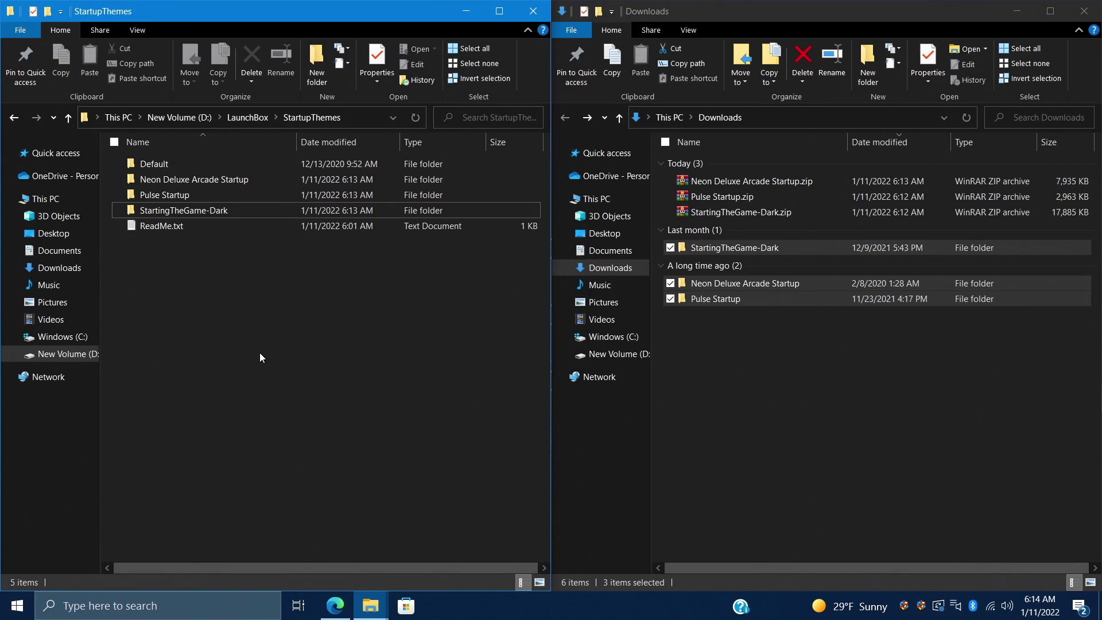
Step: Close the StartupThemes and Downloads folder windows and bring LaunchBox back on screen
left_click(533, 11)
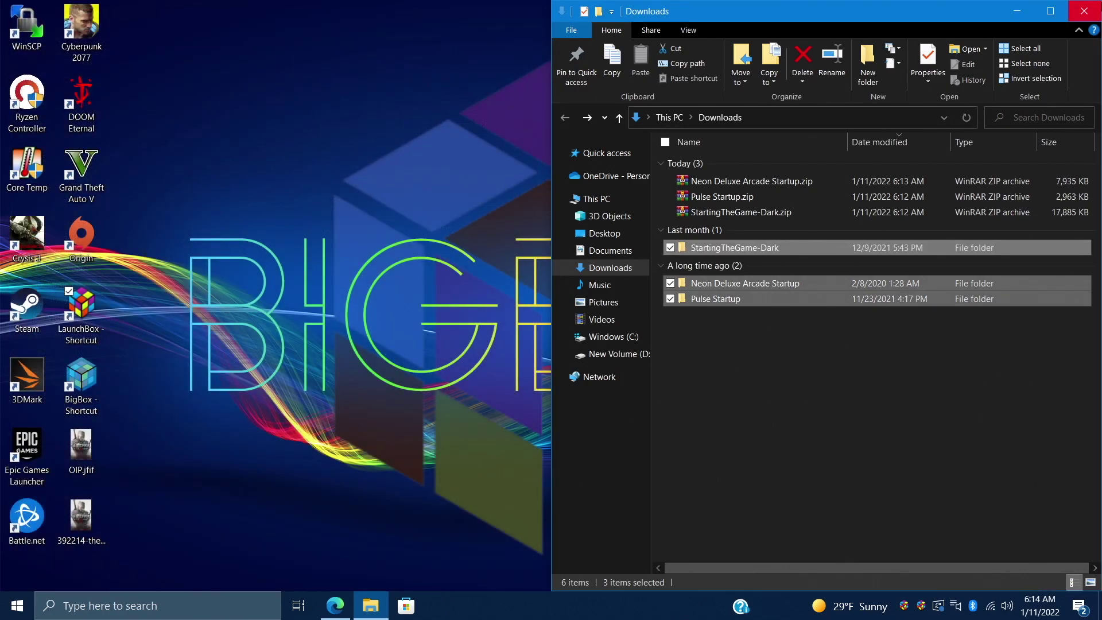
left_click(1092, 21)
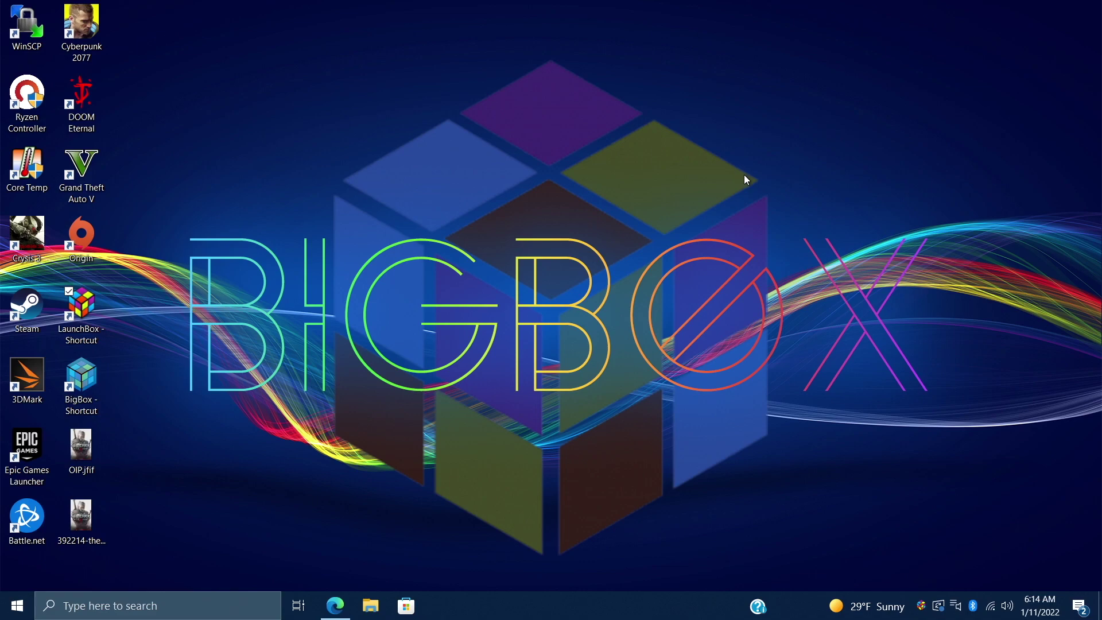
left_click(922, 606)
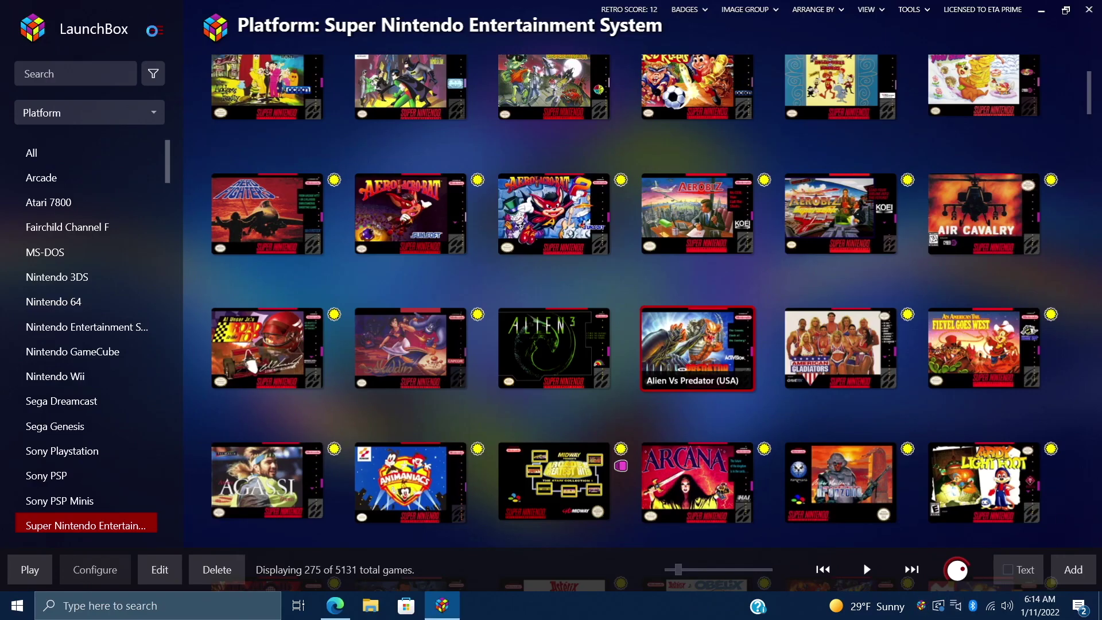
Step: In the Game Startup options, keep the game startup screen enabled and set the startup theme to Neon Deluxe Arcade Startup
left_click(153, 32)
mouse_move(76, 134)
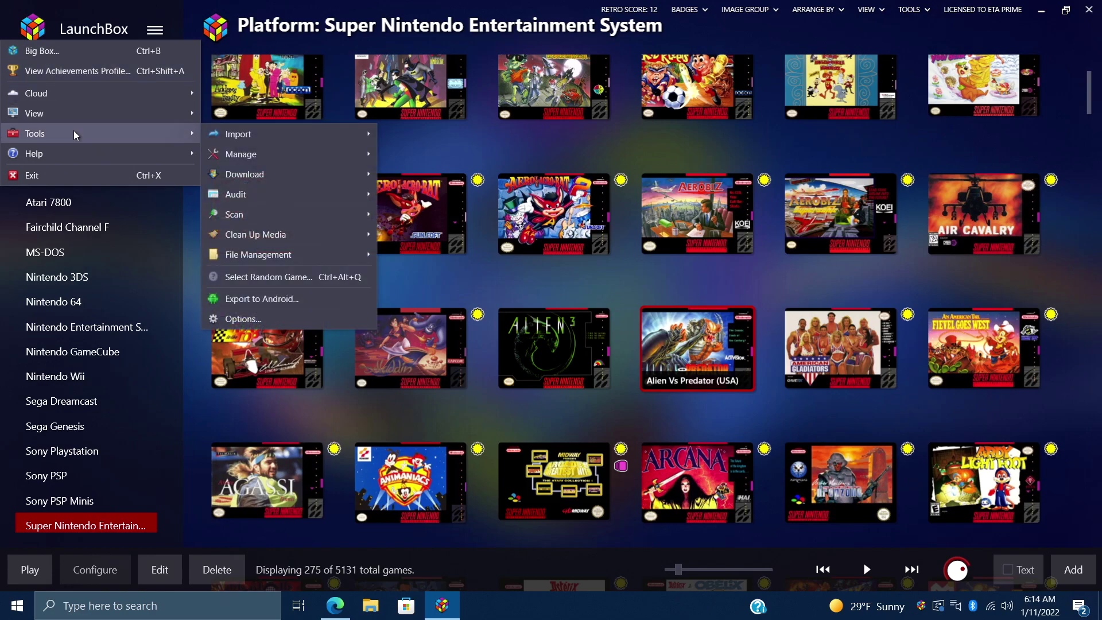
left_click(240, 319)
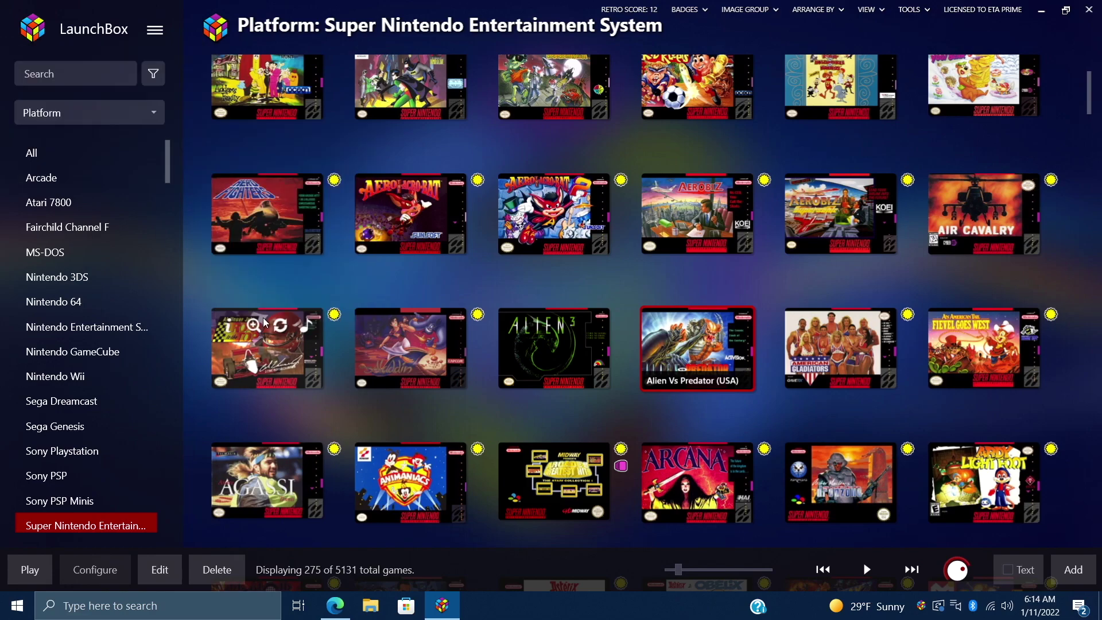
scroll(278, 249, "down", 10)
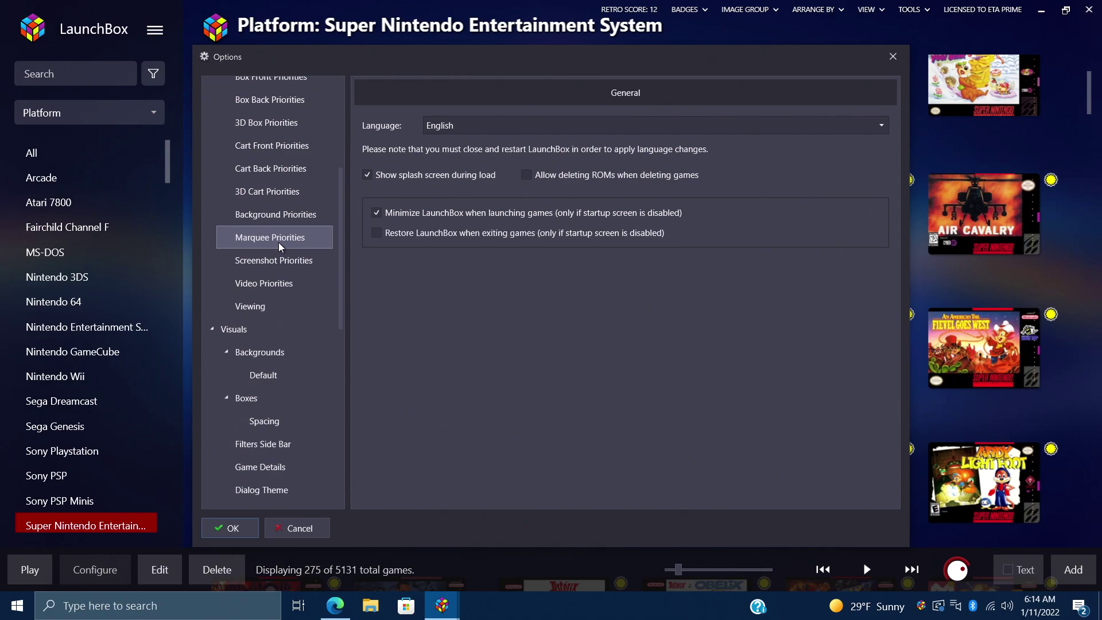
scroll(279, 249, "down", 5)
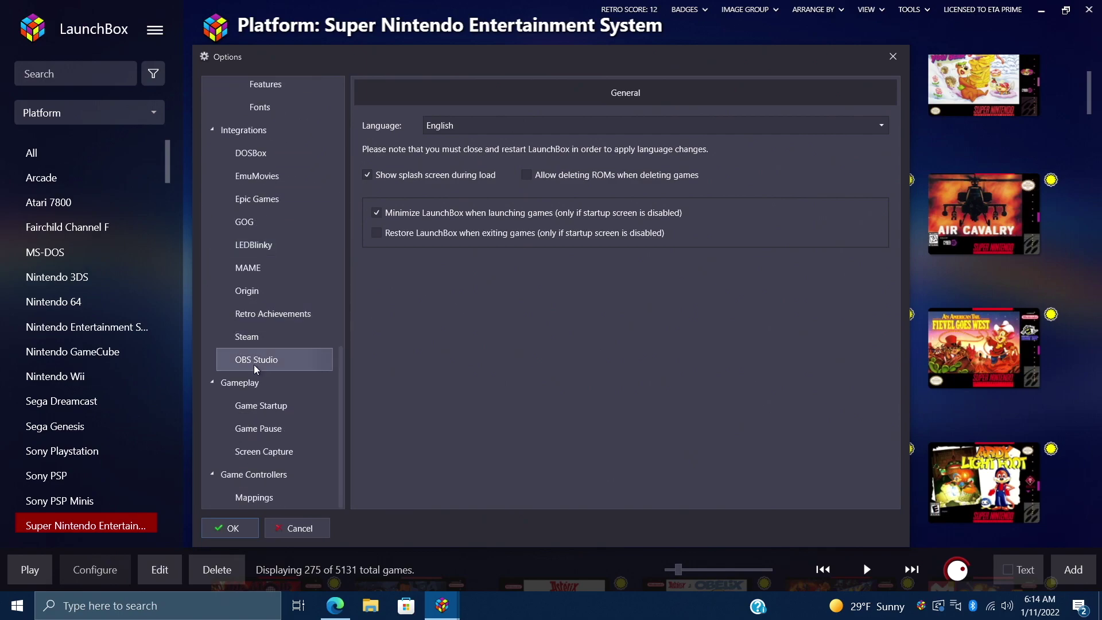
left_click(285, 409)
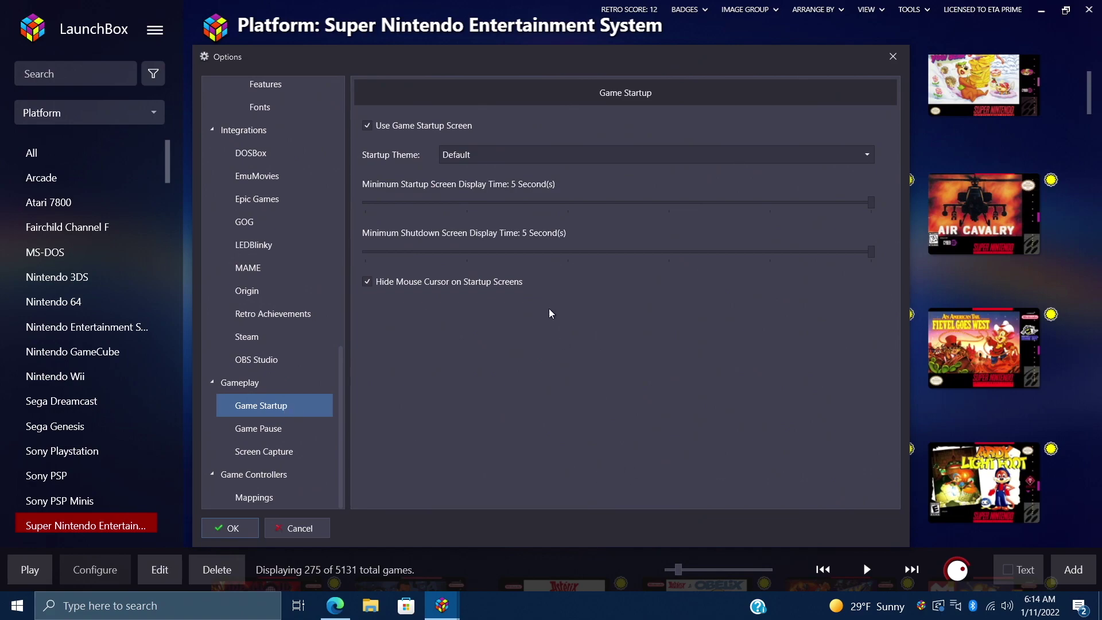
left_click(368, 127)
left_click(367, 127)
left_click(869, 156)
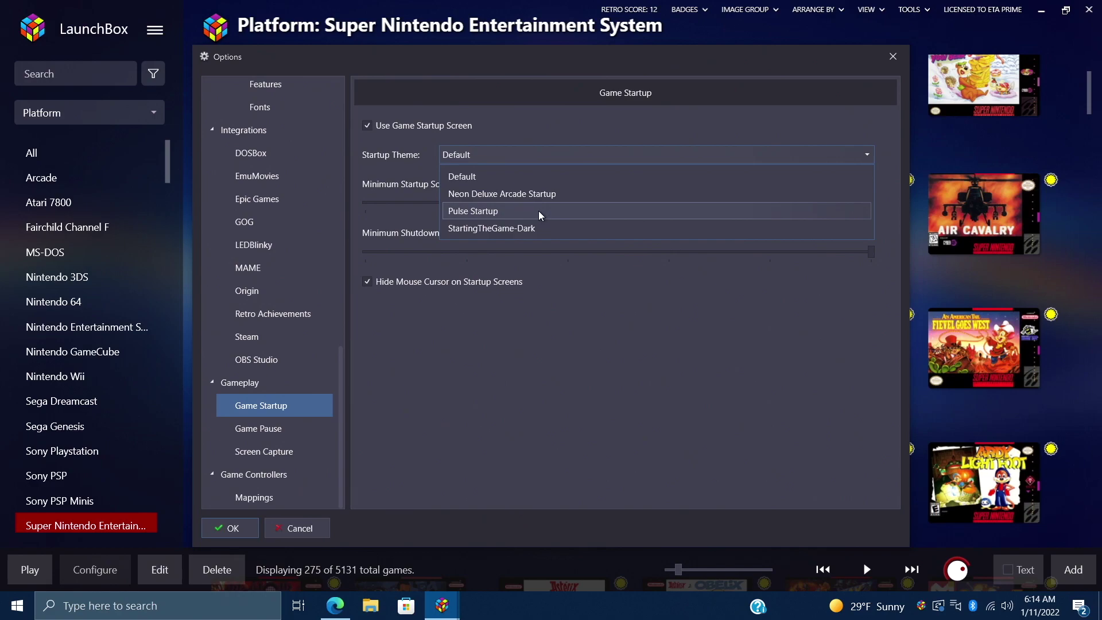
left_click(534, 198)
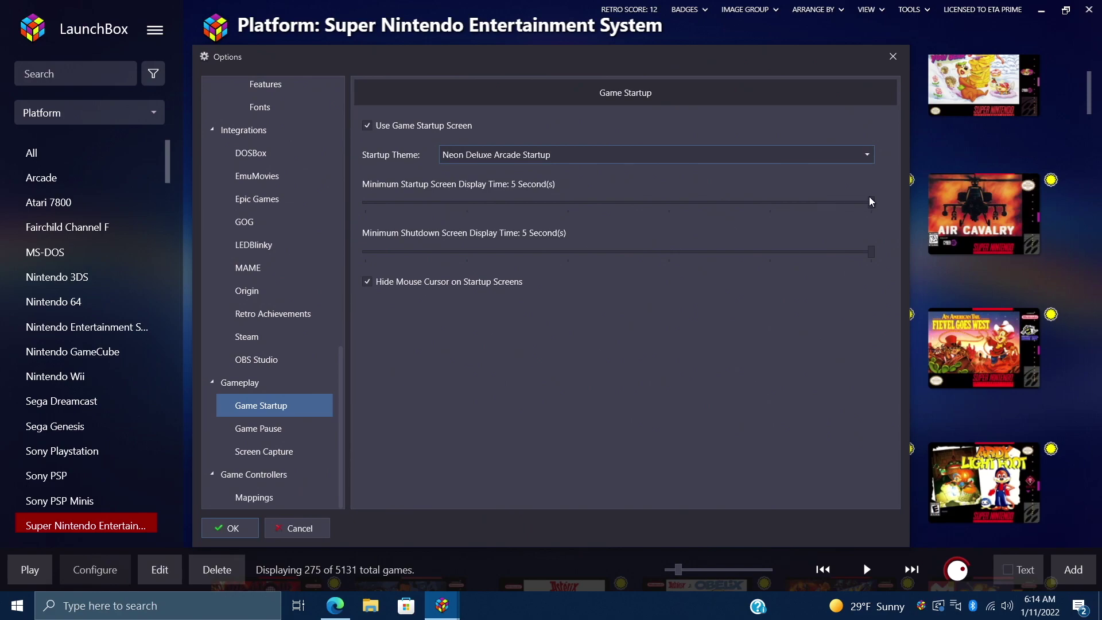
Step: Reduce the minimum shutdown screen display time and save the options
left_click_drag(872, 202, 961, 232)
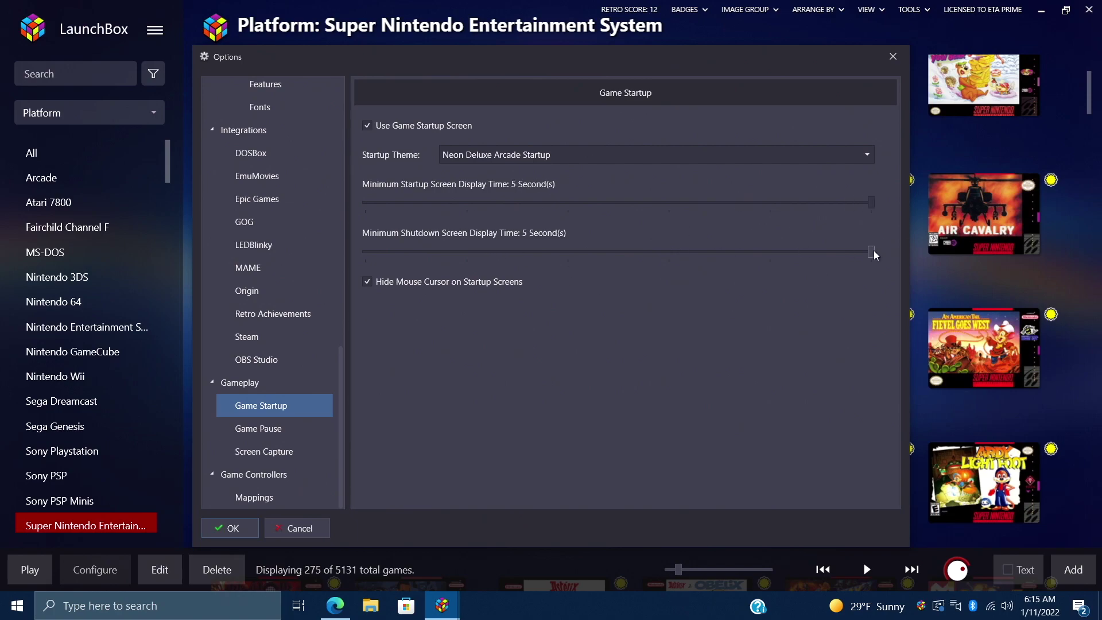
left_click_drag(872, 251, 676, 261)
left_click(228, 529)
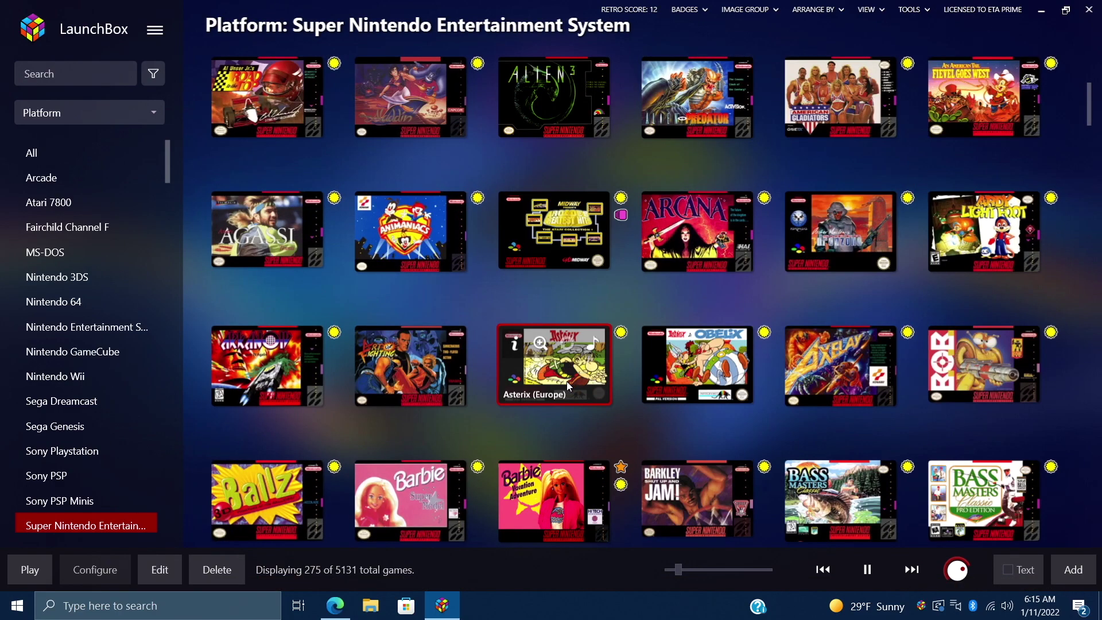
Step: Launch Asterix (Europe) to preview the selected startup theme and exit the game
double_click(568, 386)
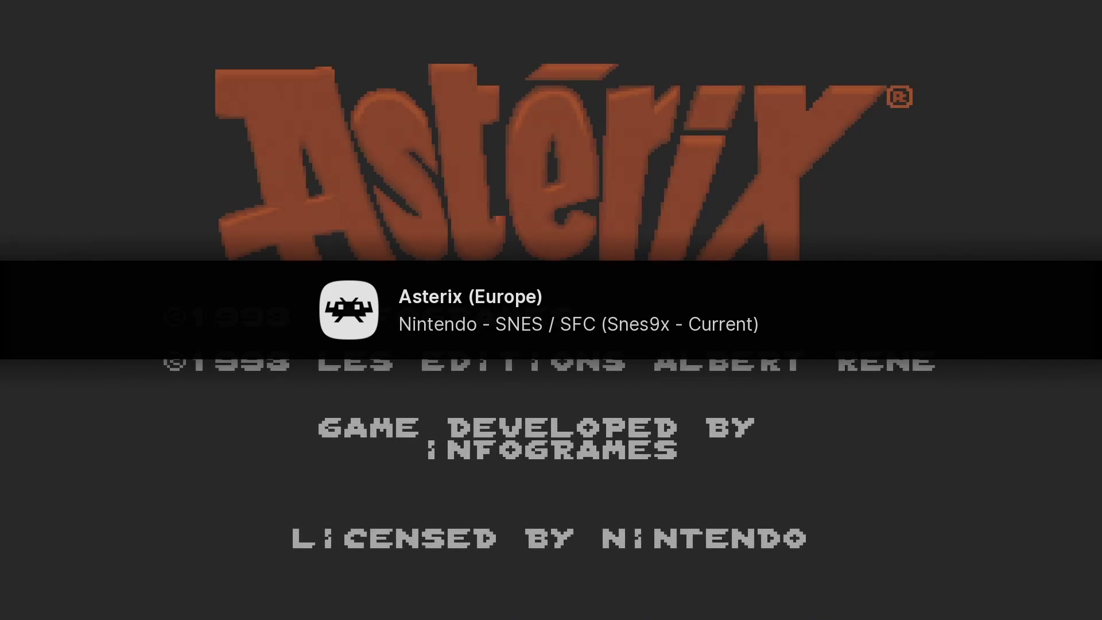
key("Escape")
key("Escape")
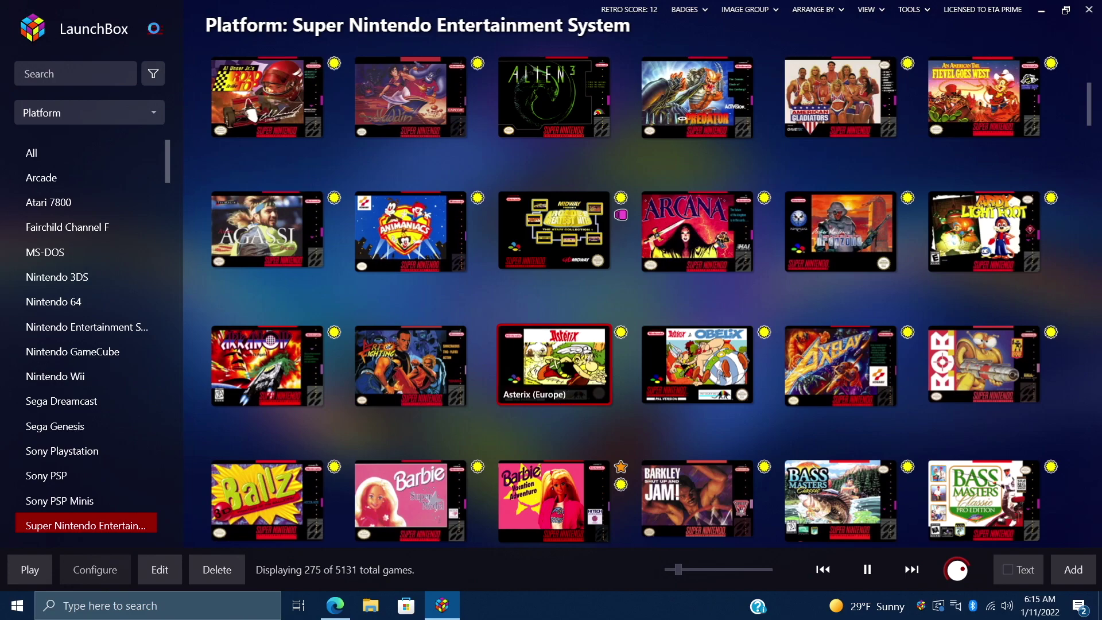
Step: Switch to Big Box and open its options
key("ctrl+b")
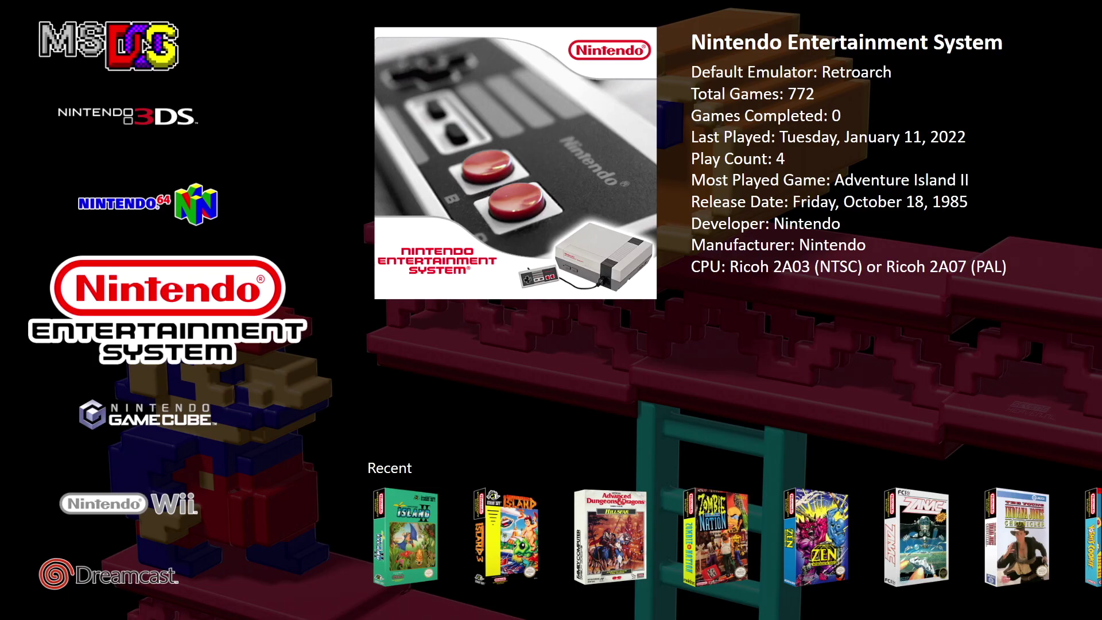
key("Escape")
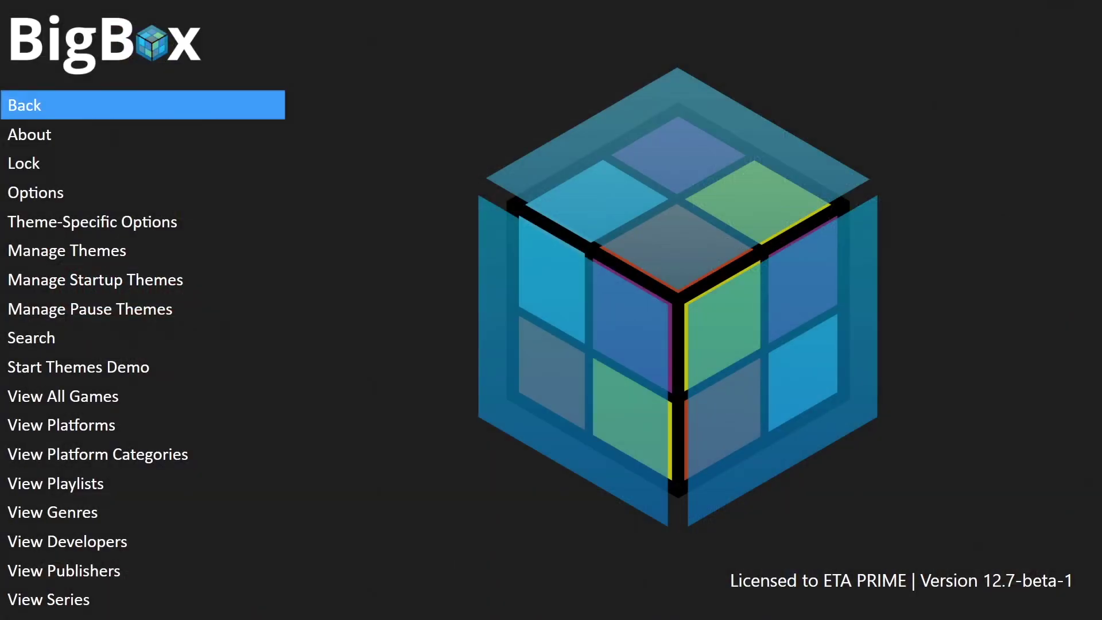
key("Down")
key("Down")
key("Down")
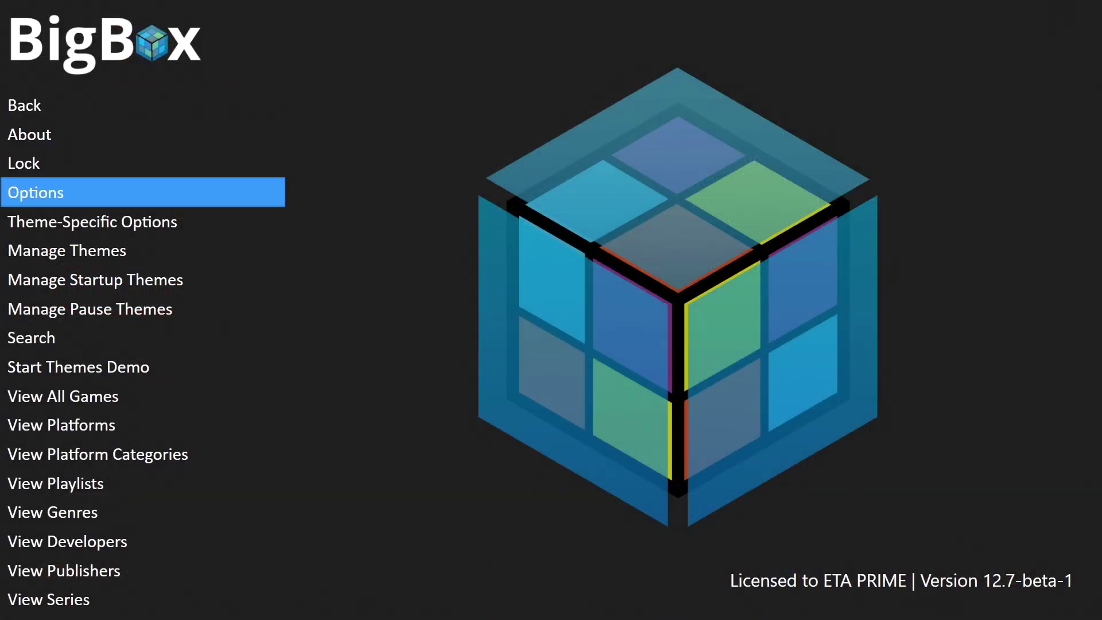
key("Return")
Step: Enable the "Loading Game..." message in the Game Startup options
key("Down")
key("Down")
key("Down")
key("Down")
key("Down")
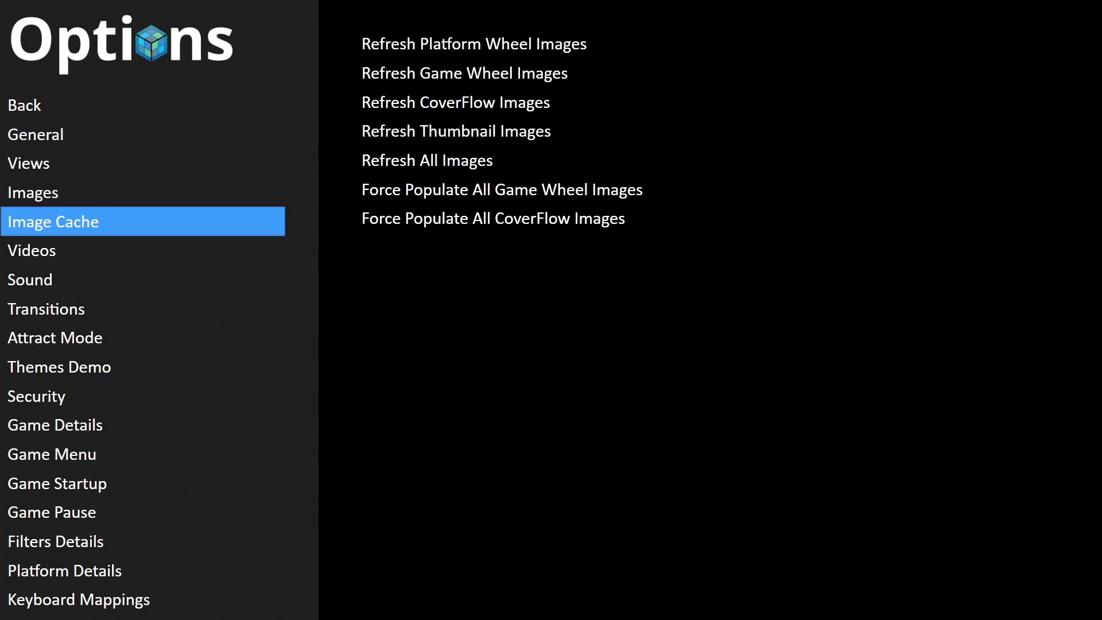
key("Down")
key("Down")
key("Down")
key("Down")
key("Down")
key("Down")
key("Down")
key("Down")
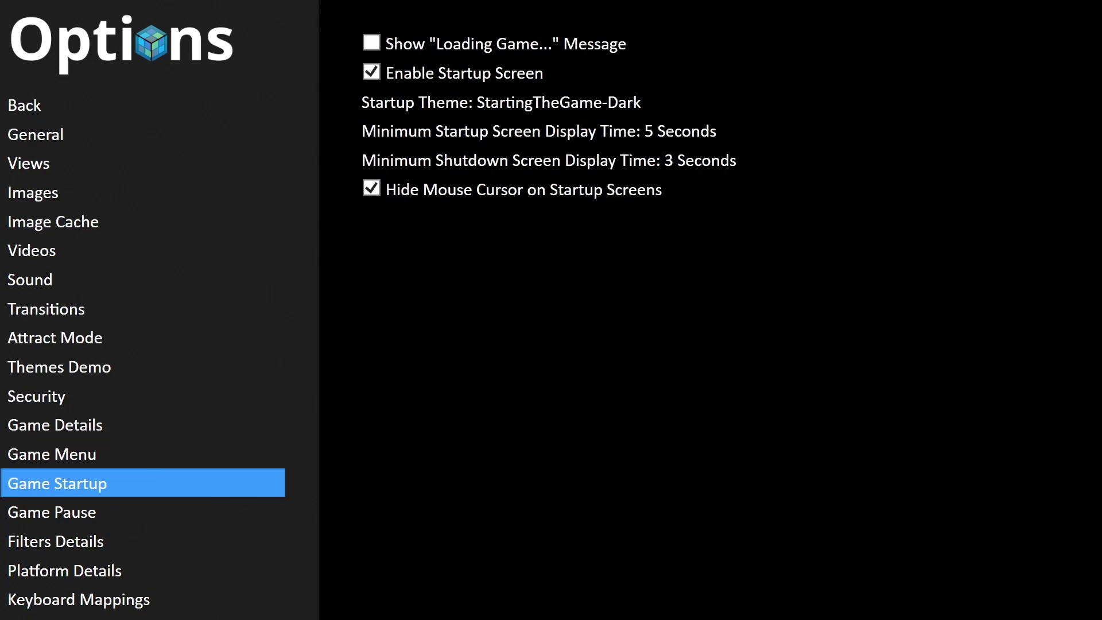
key("Right")
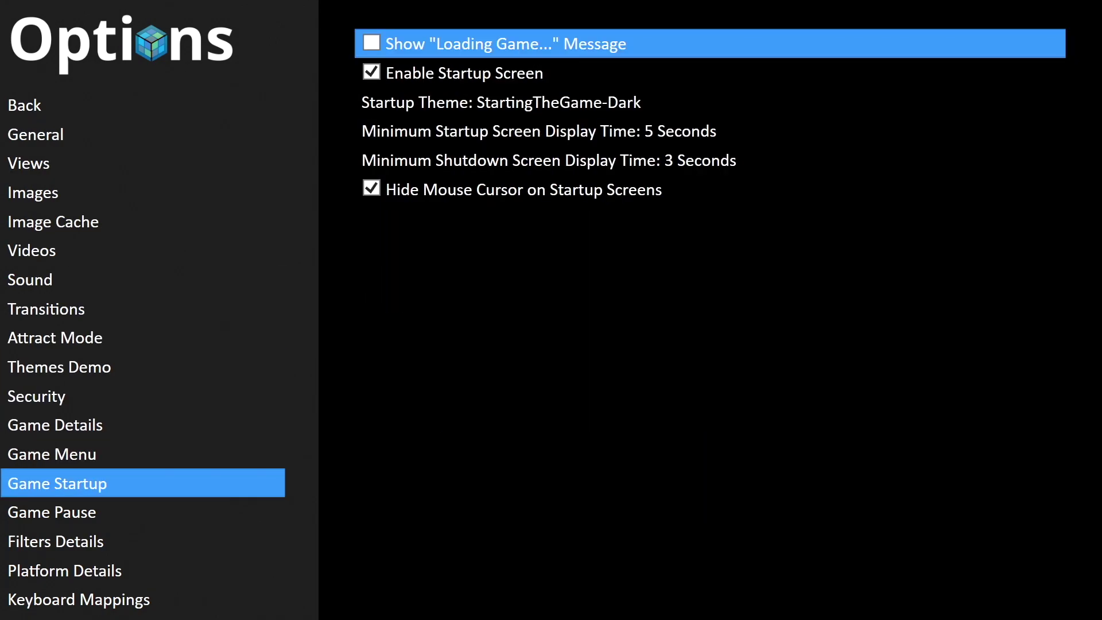
key("Return")
Step: Look through the themes offered for the Startup Theme setting and cancel the selection
key("Down")
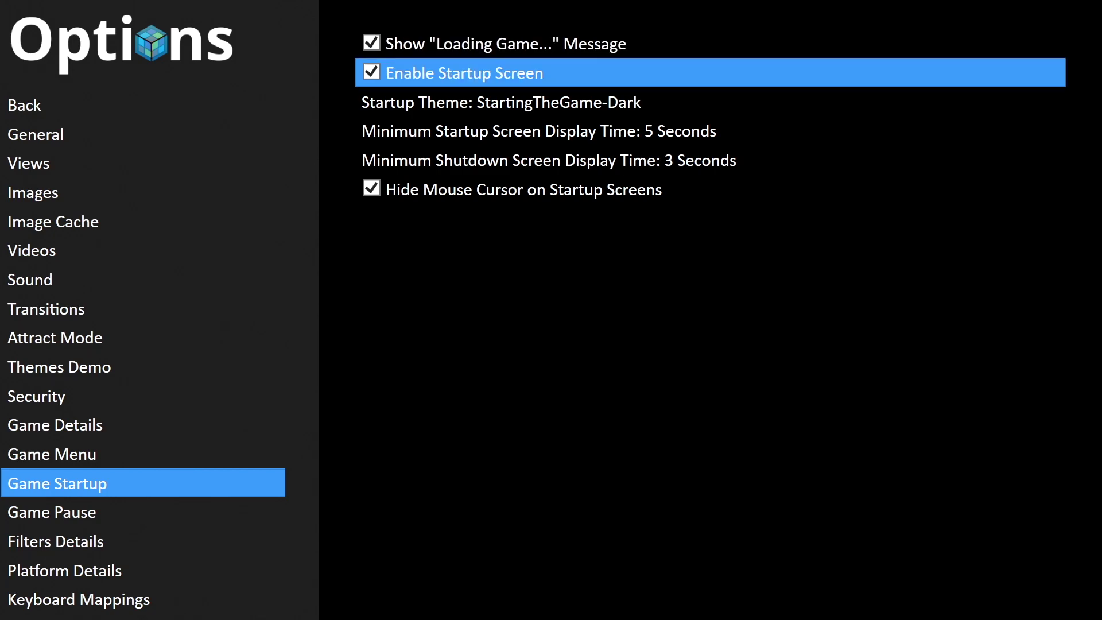
key("Down")
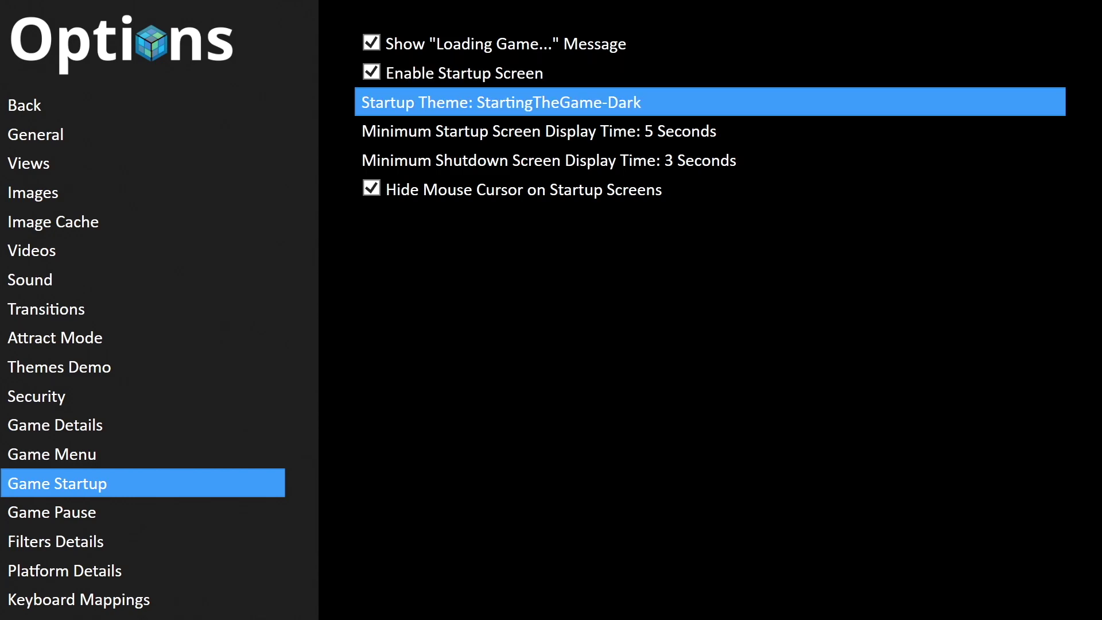
key("Return")
key("Up")
key("Up")
key("Up")
key("Down")
key("Down")
key("Down")
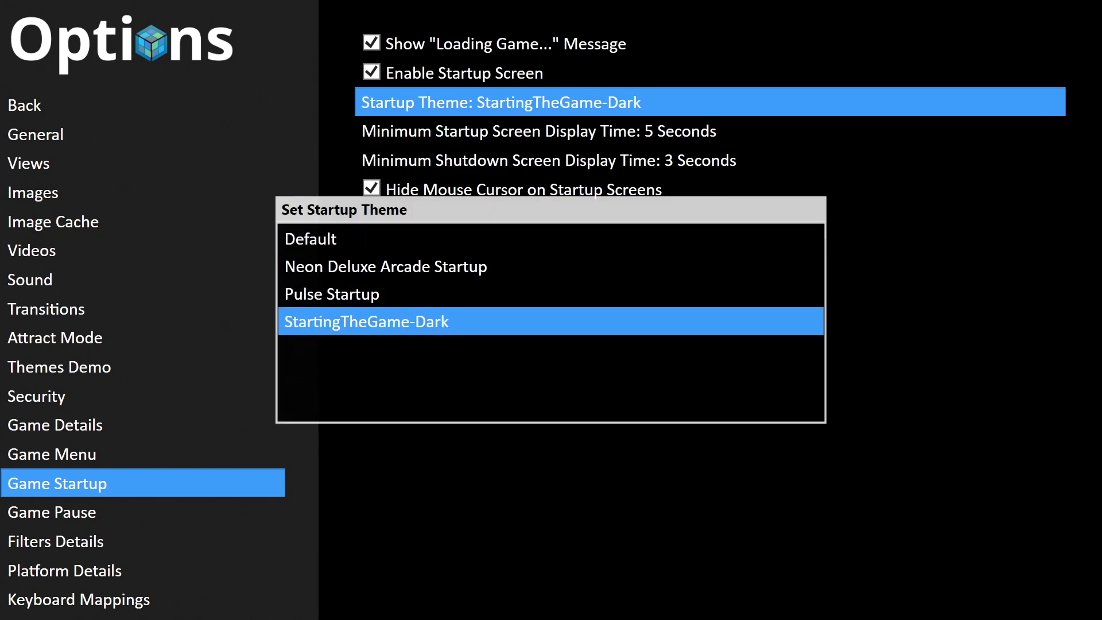
key("Up")
key("Up")
key("Up")
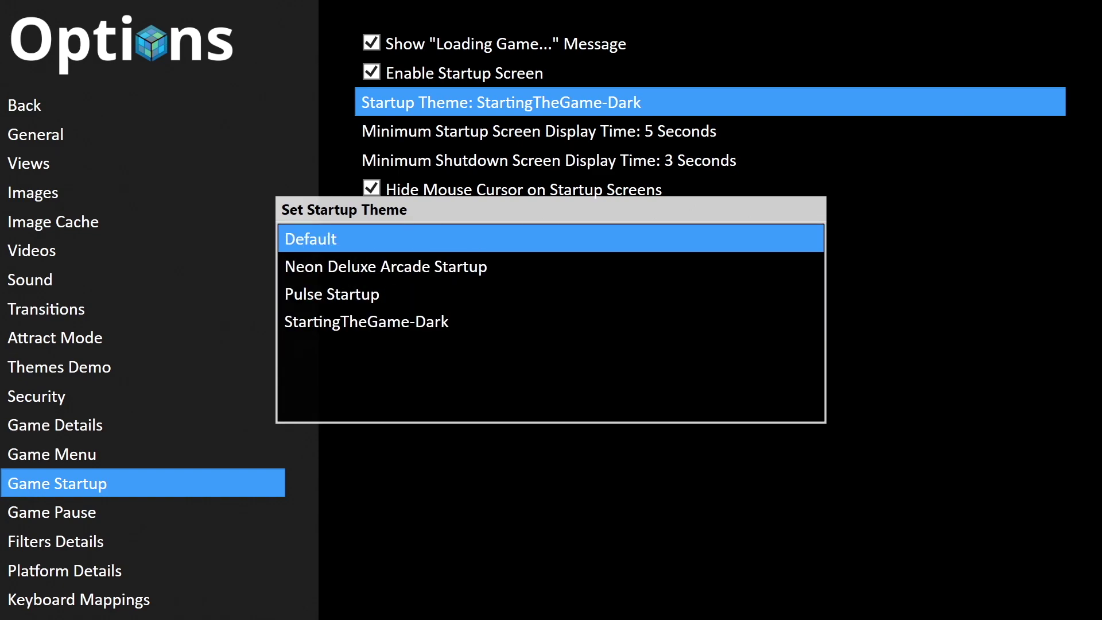
key("Escape")
Step: Review the minimum startup and shutdown screen display times and the option hiding the mouse cursor
key("Down")
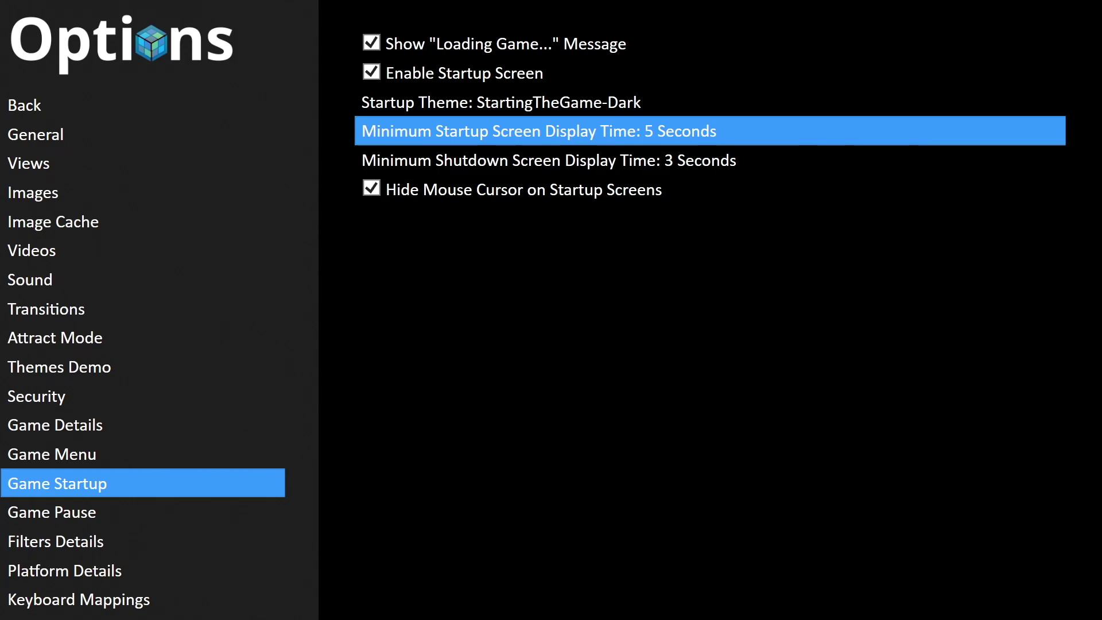
key("Down")
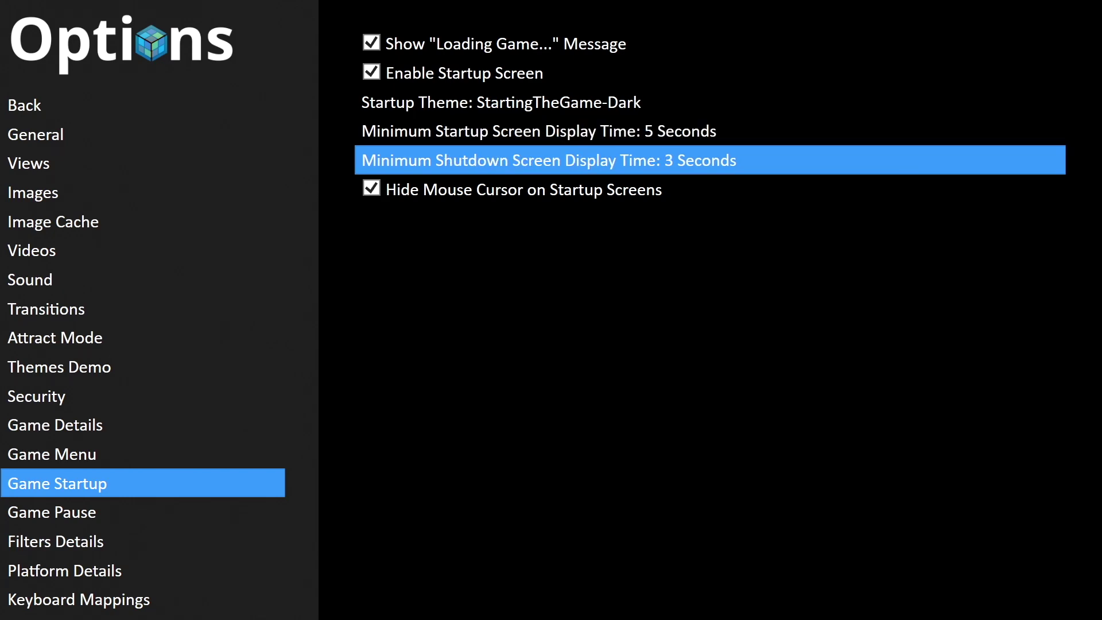
key("Down")
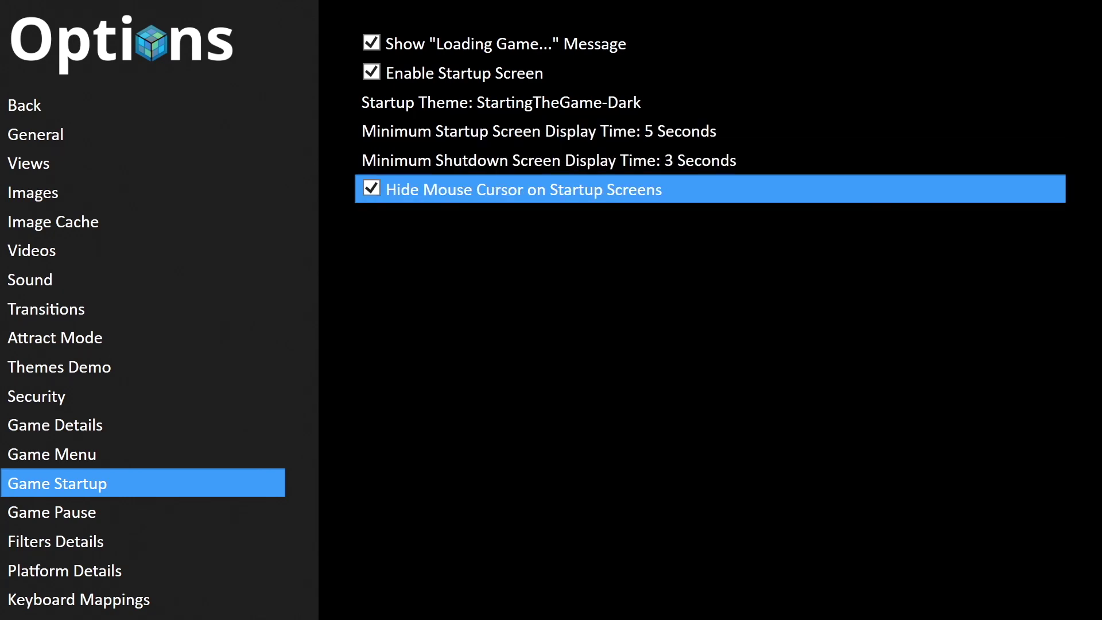
key("Up")
key("Up")
key("Up")
key("Up")
key("Up")
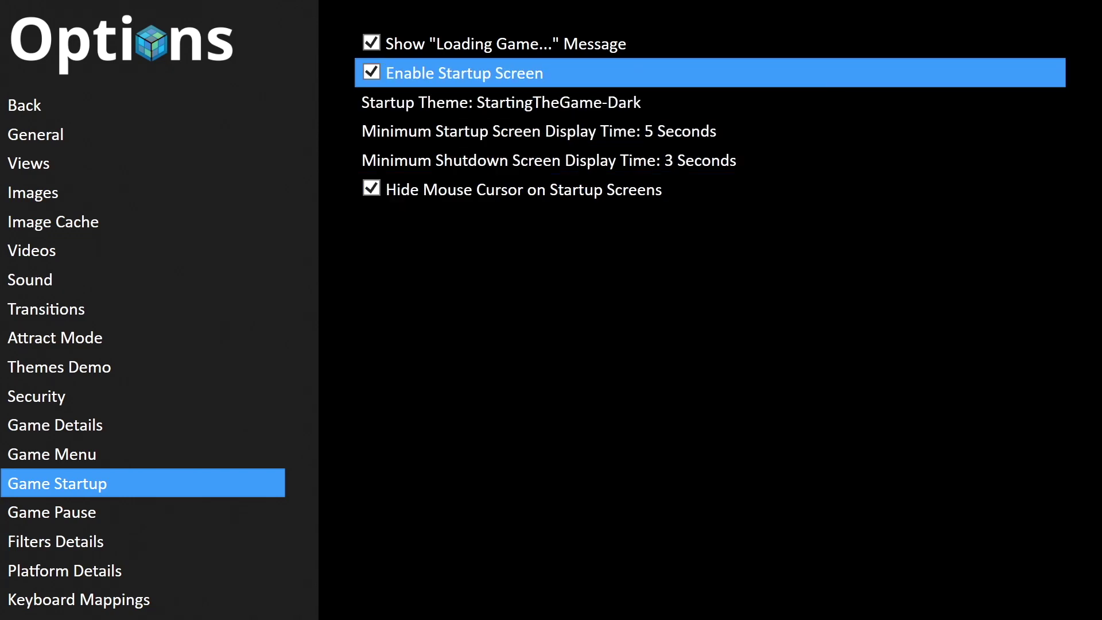
Step: Leave the options and open Manage Startup Themes from the Big Box system menu
key("Down")
key("Down")
key("Down")
key("Return")
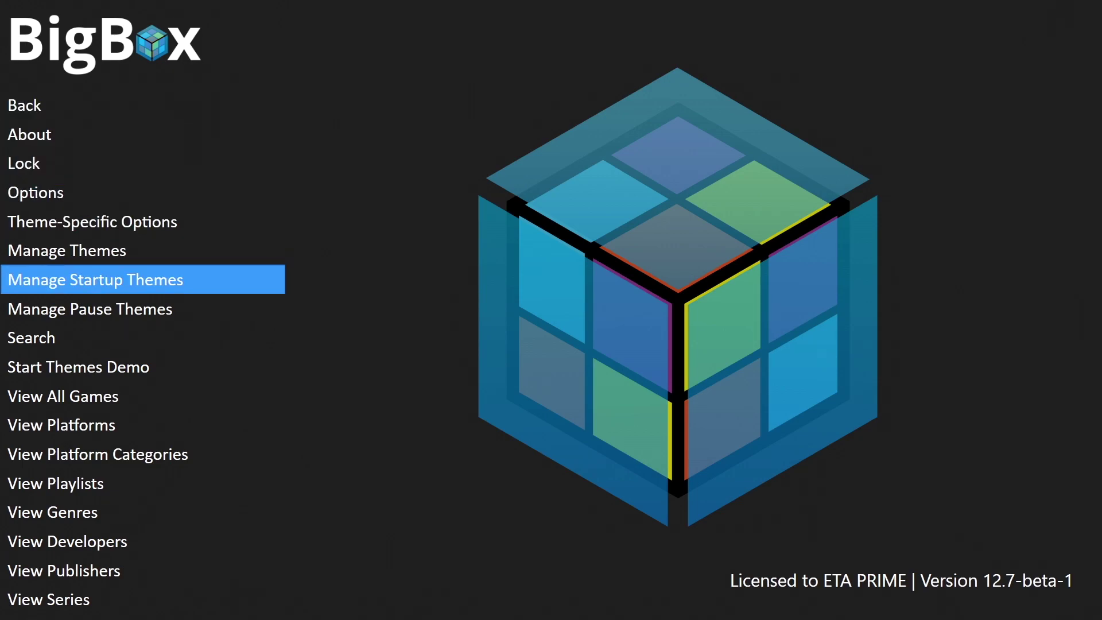
key("Return")
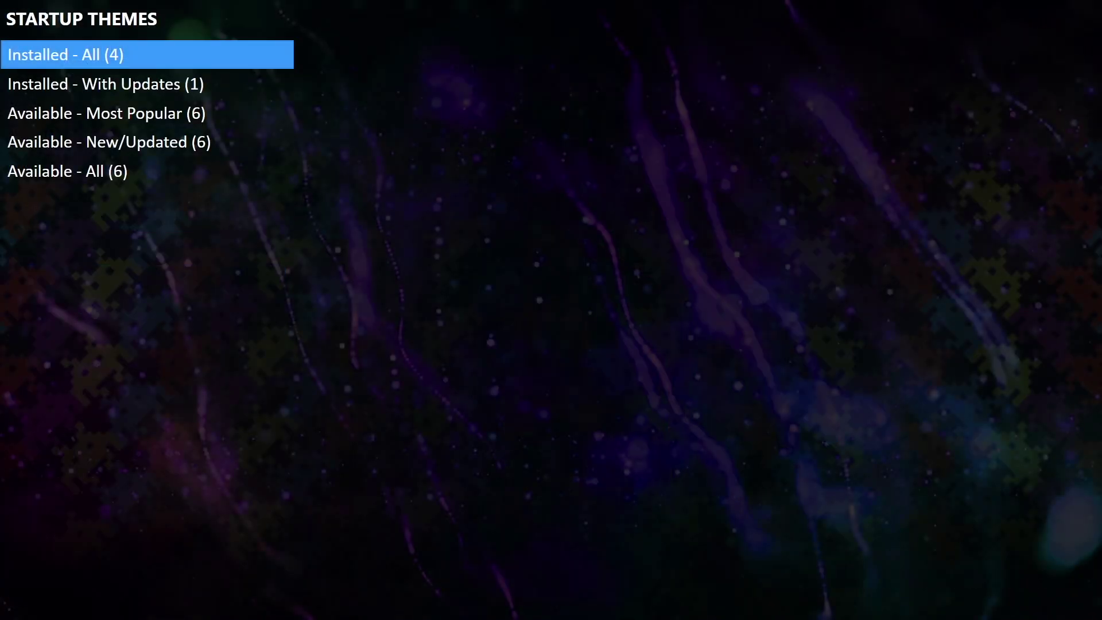
Step: Look through all installed startup themes and return to the theme categories
key("Return")
key("Down")
key("Down")
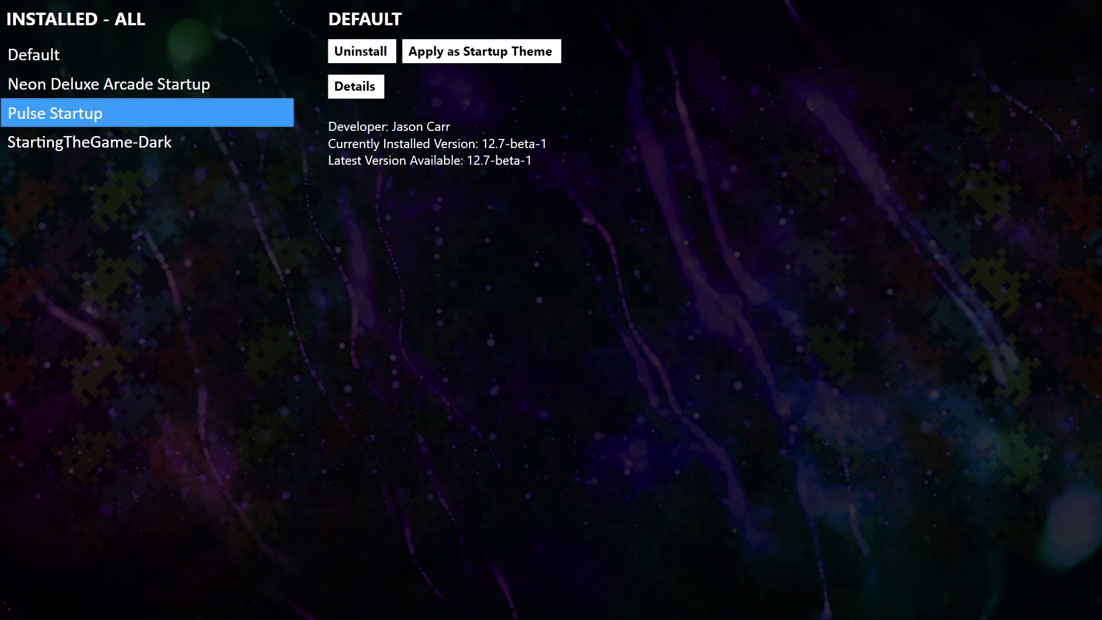
key("Escape")
Step: Browse the previews of the new and updated startup themes available for download, from StageBox through Multi Images
key("Down")
key("Down")
key("Down")
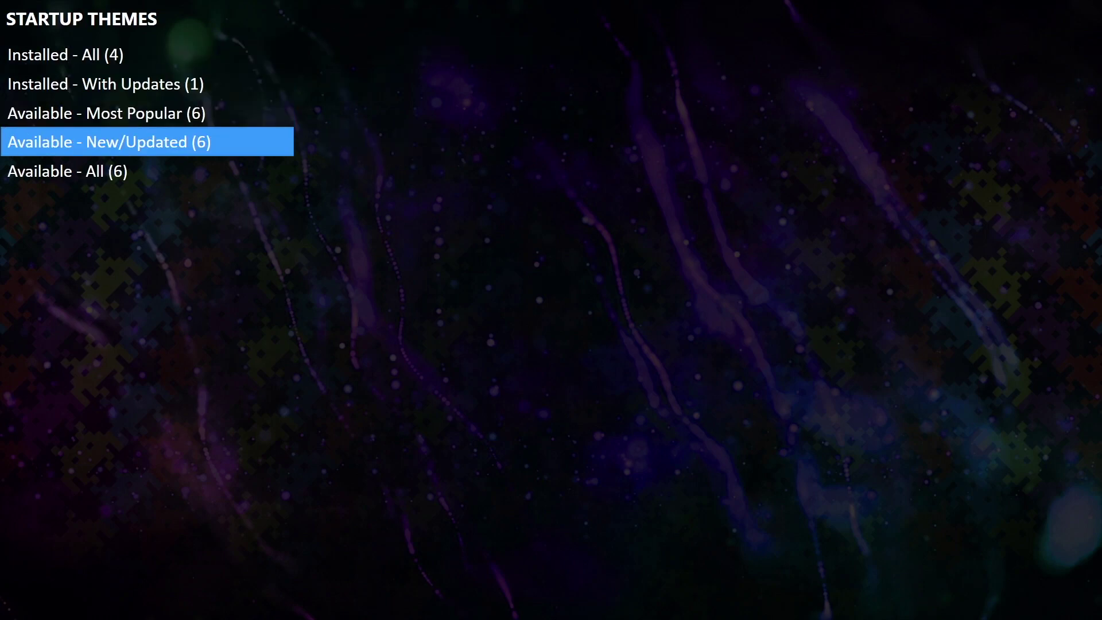
key("Return")
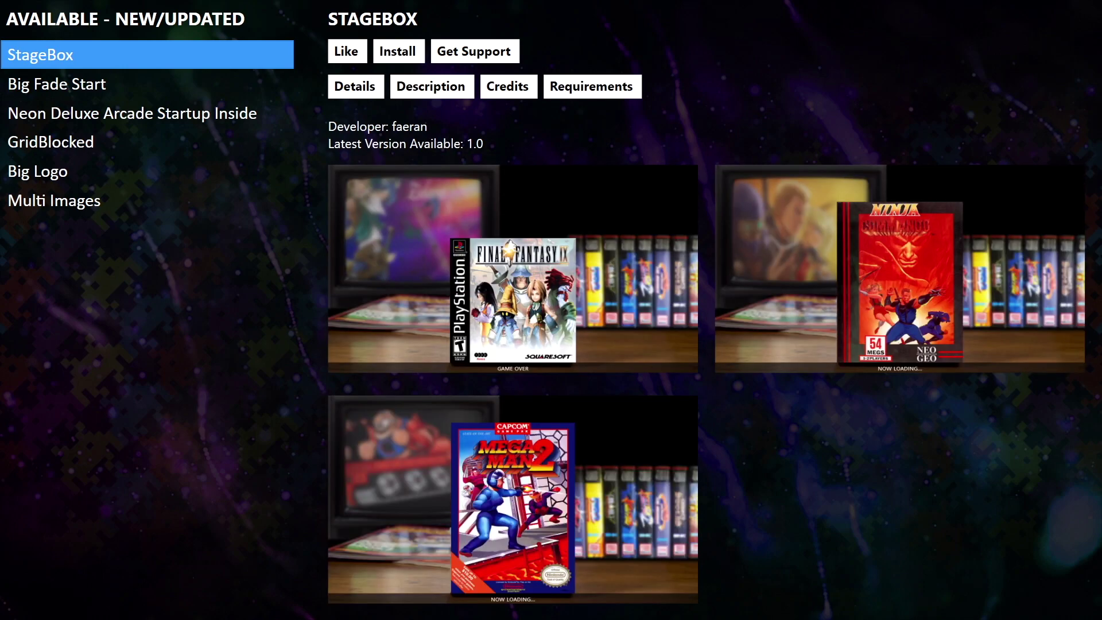
key("Down")
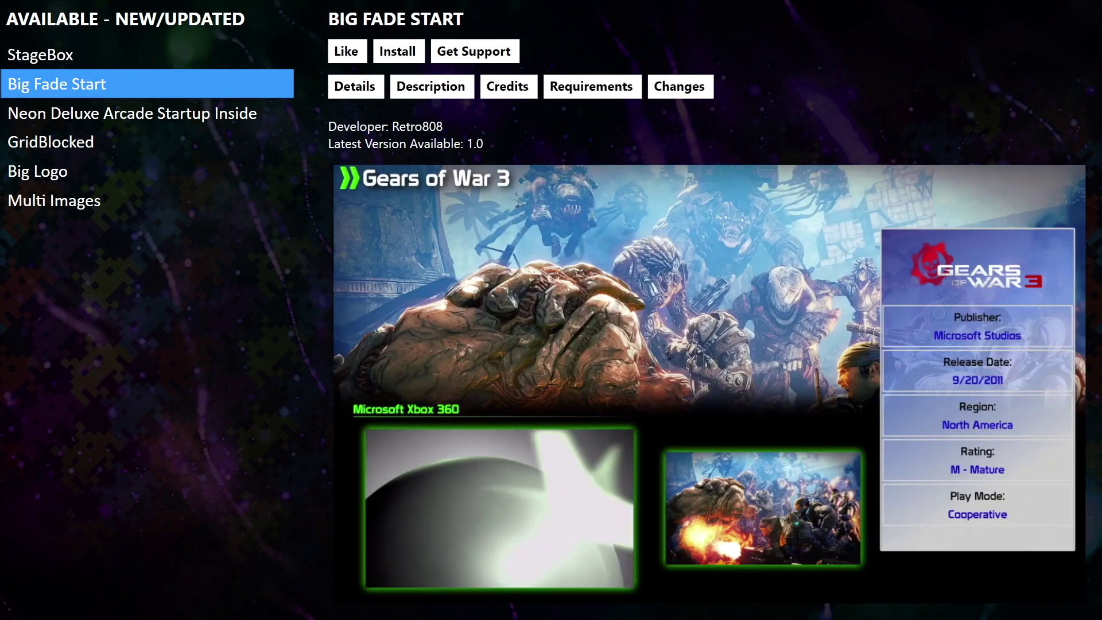
key("Down")
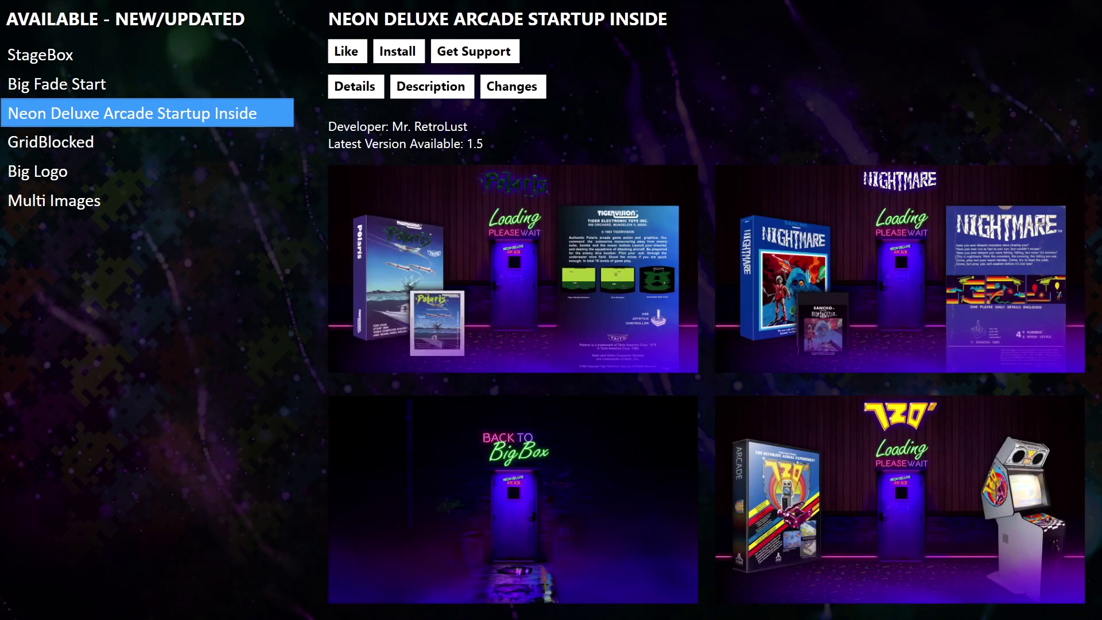
key("Down")
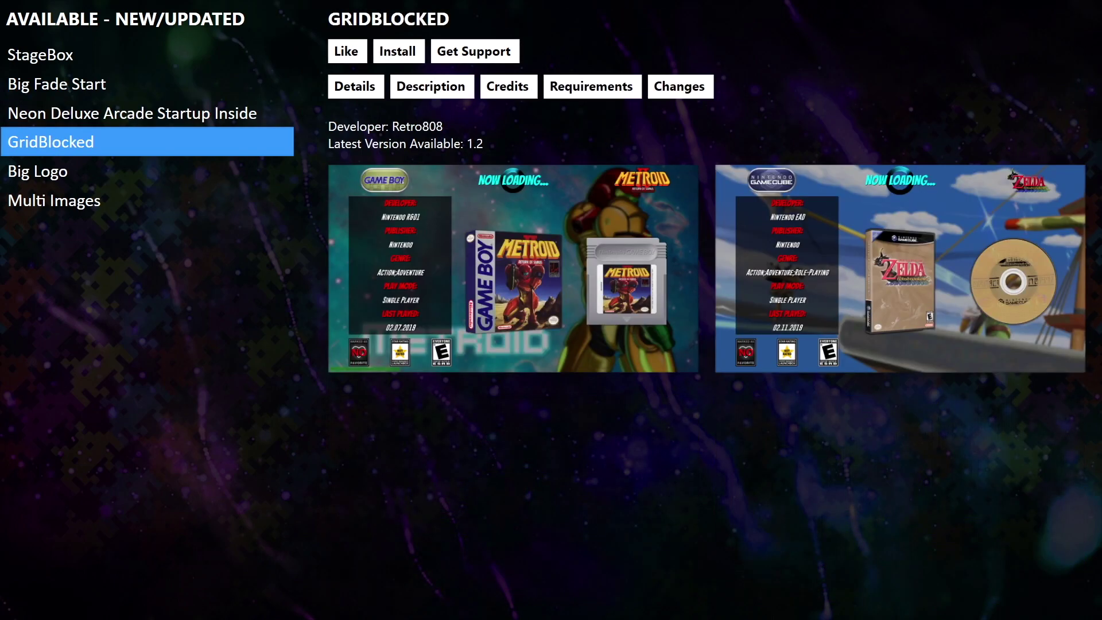
key("Down")
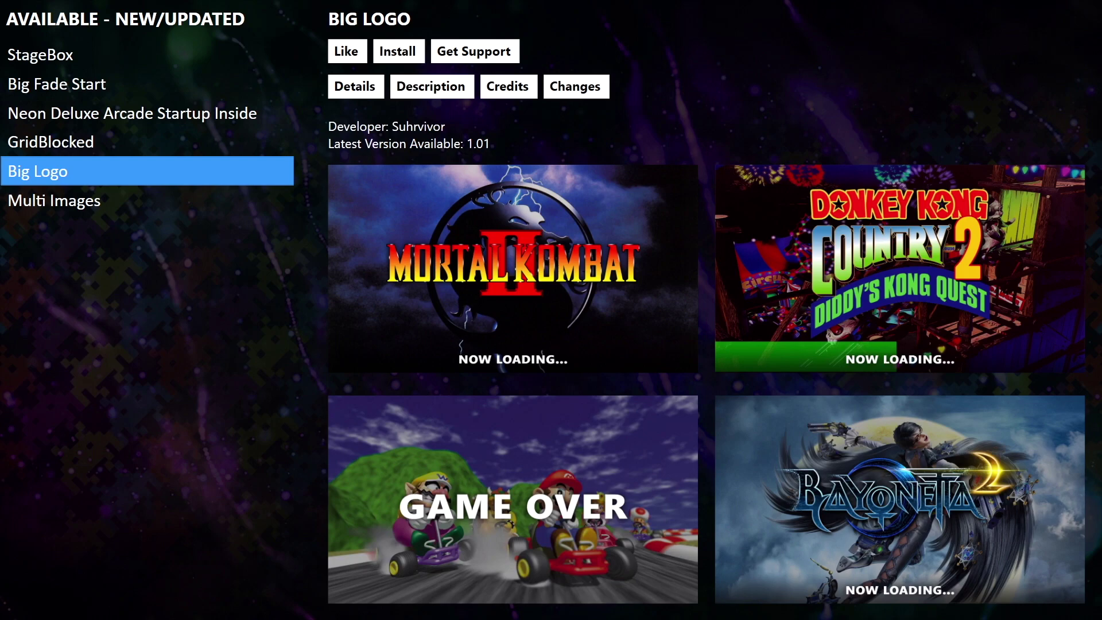
key("Down")
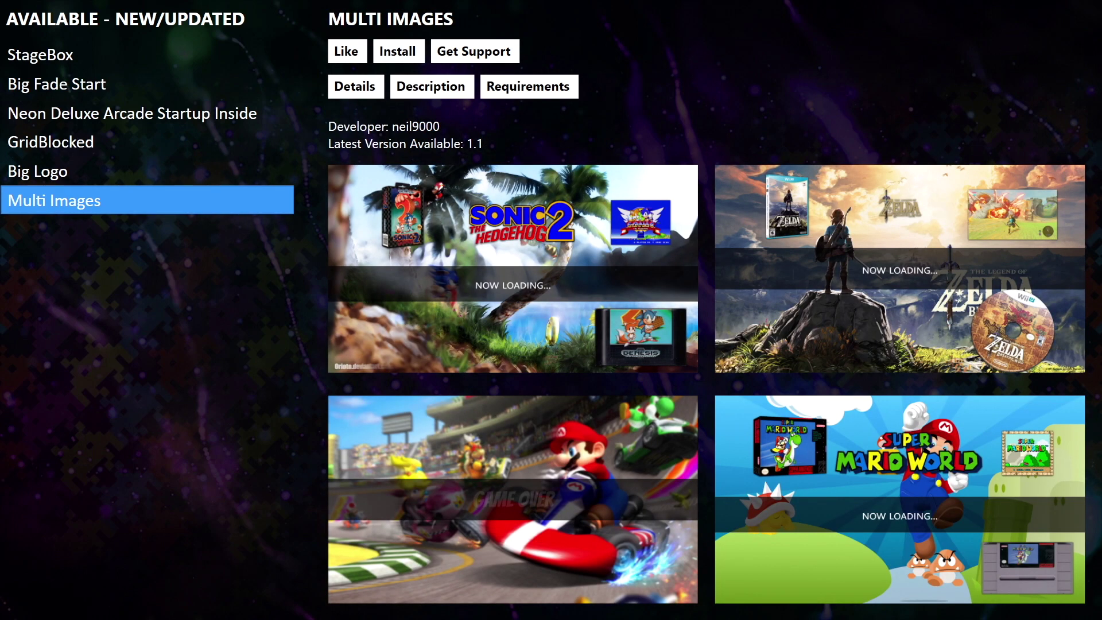
Step: Install the Multi Images startup theme and dismiss the installation notice
key("Right")
key("Right")
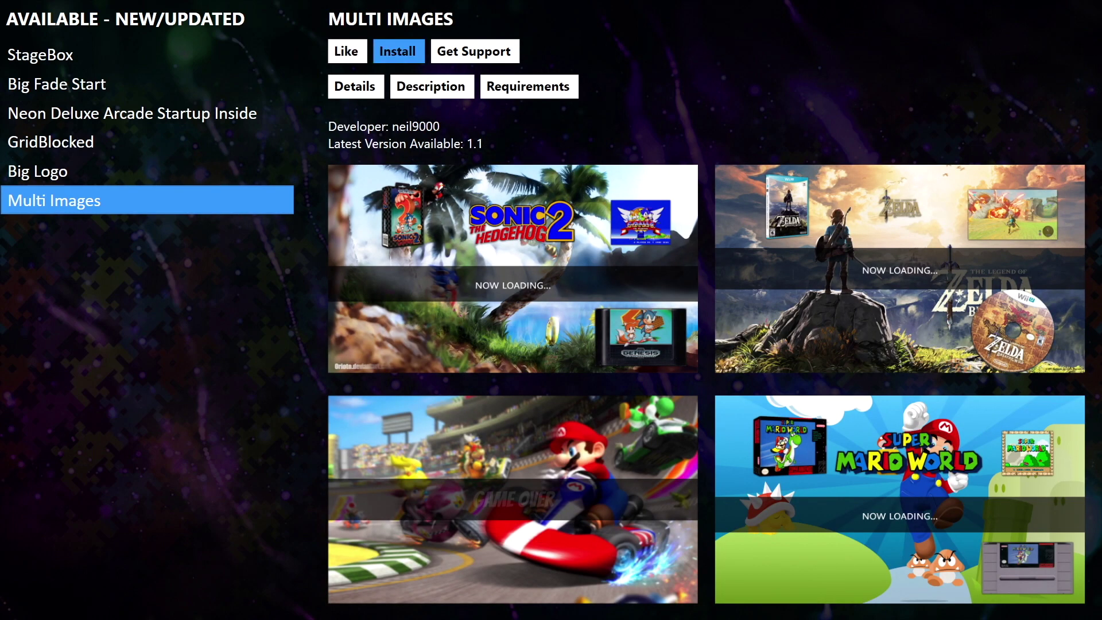
key("Return")
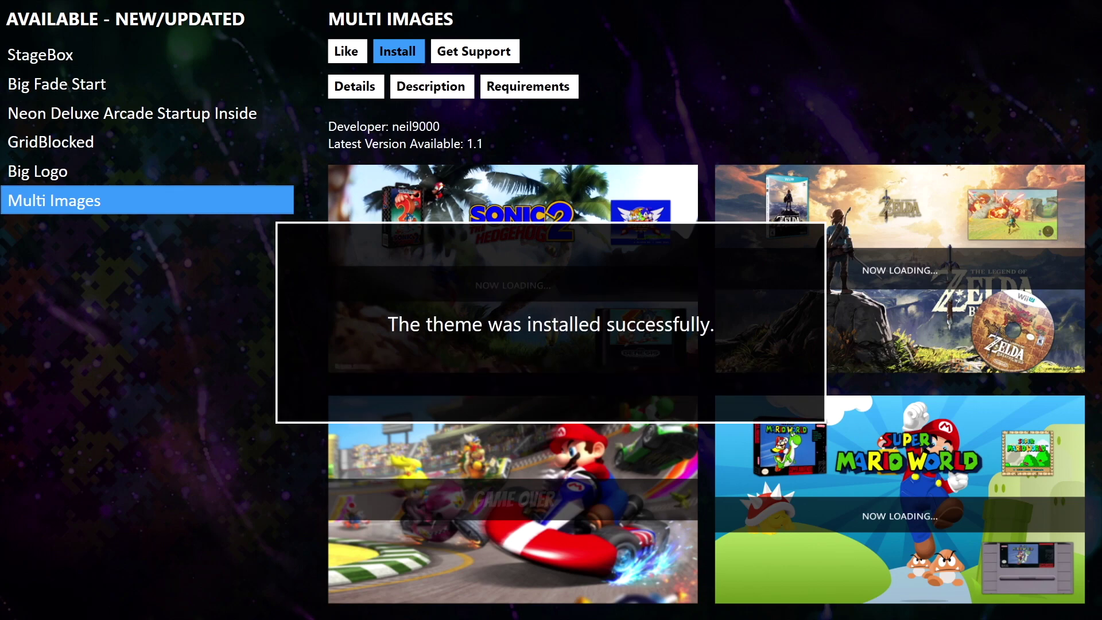
key("Return")
Step: Install the Big Logo and GridBlocked startup themes and return to the startup theme categories
key("Right")
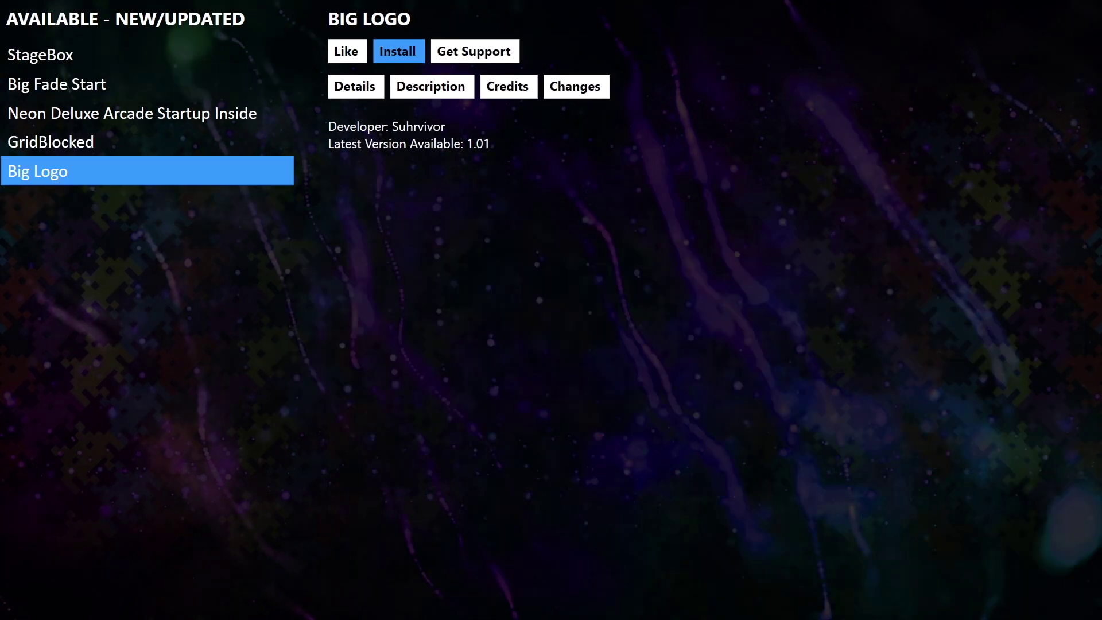
key("Return")
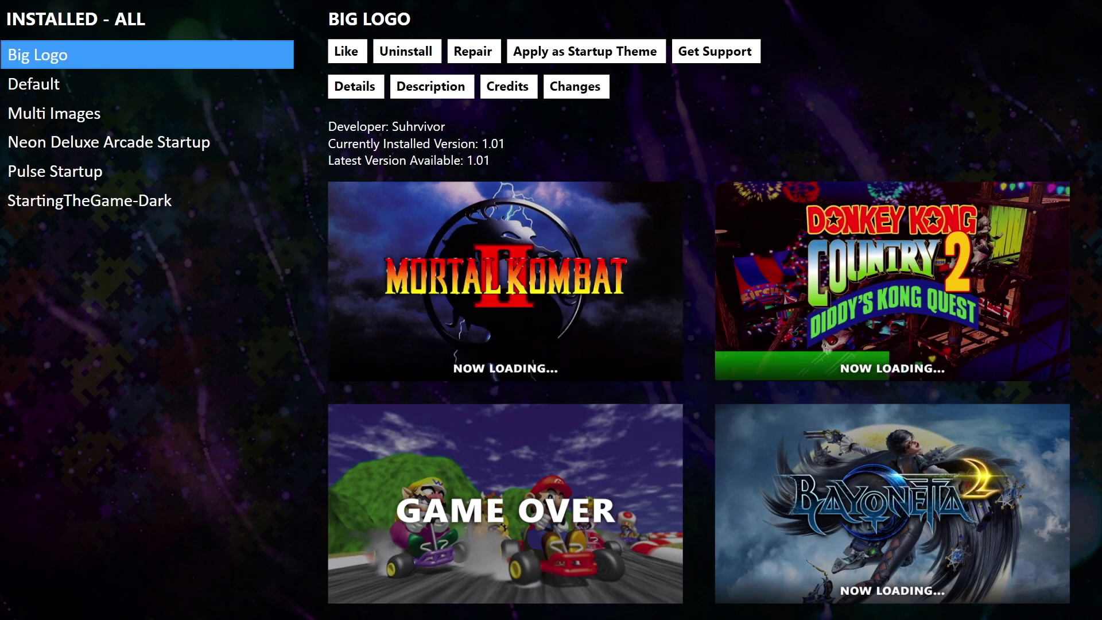
key("Return")
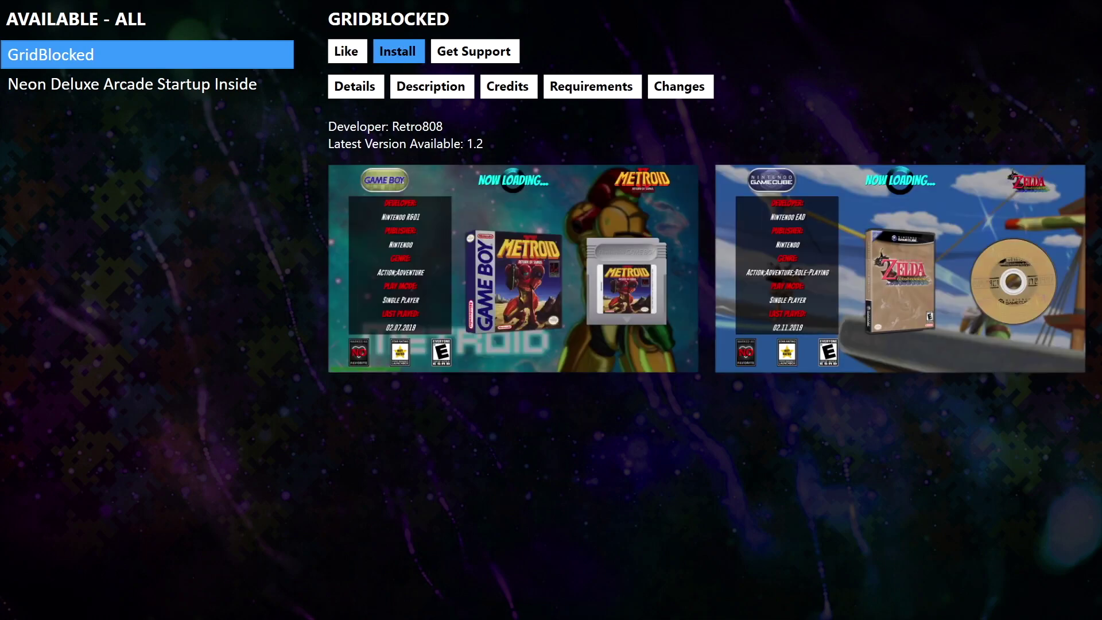
key("Return")
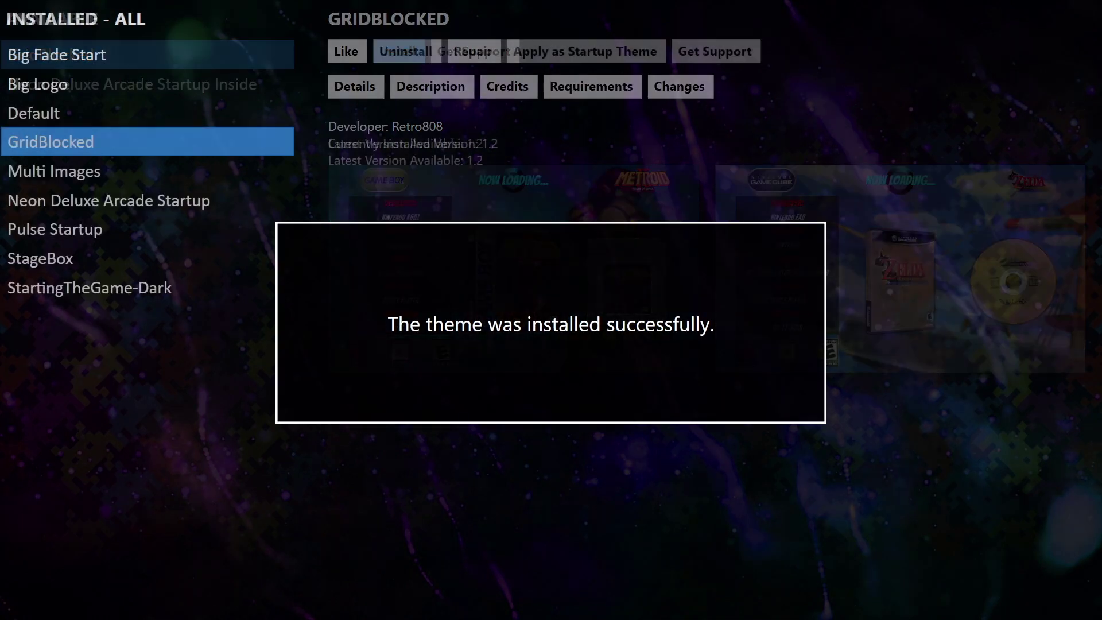
key("Escape")
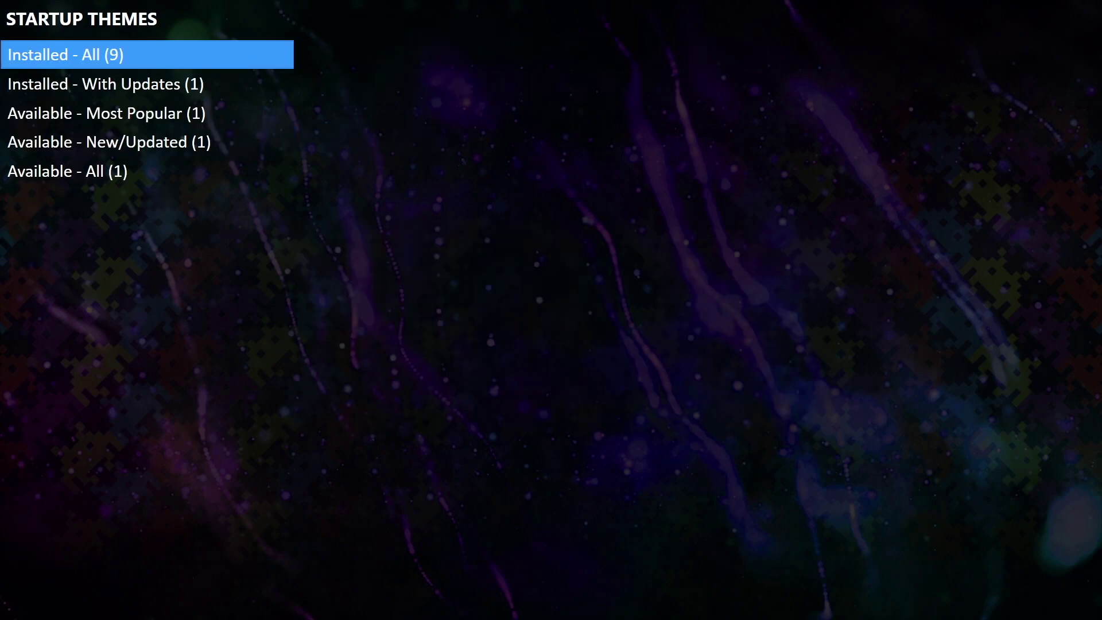
Step: Open the list of all installed startup themes and select StageBox
key("Return")
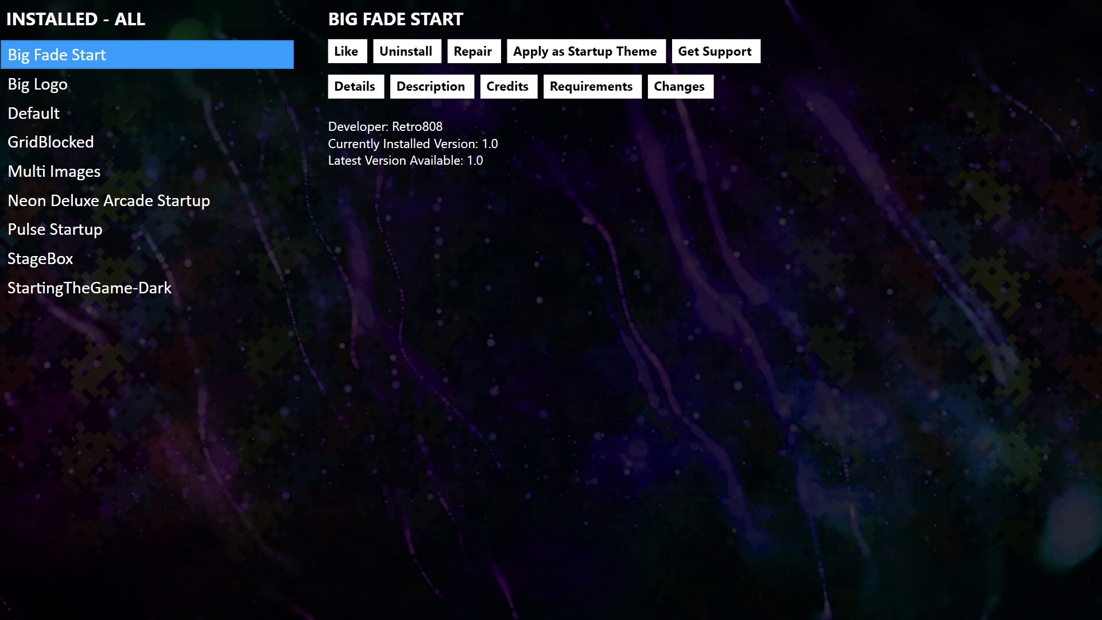
key("Down")
key("Down")
key("Down")
key("Down")
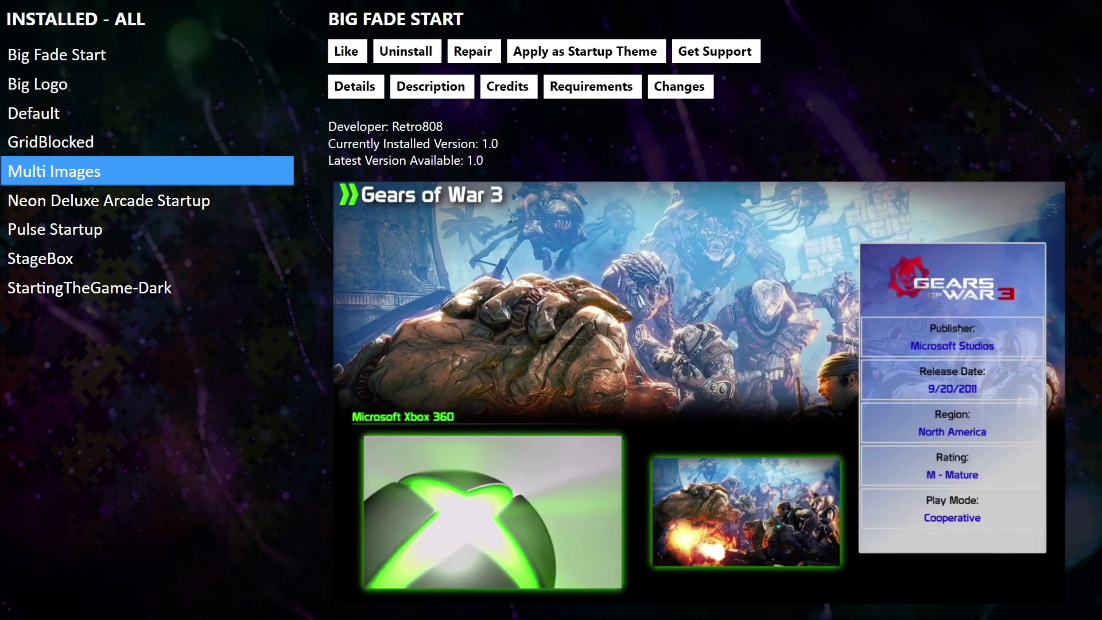
key("Down")
key("Down")
key("Down")
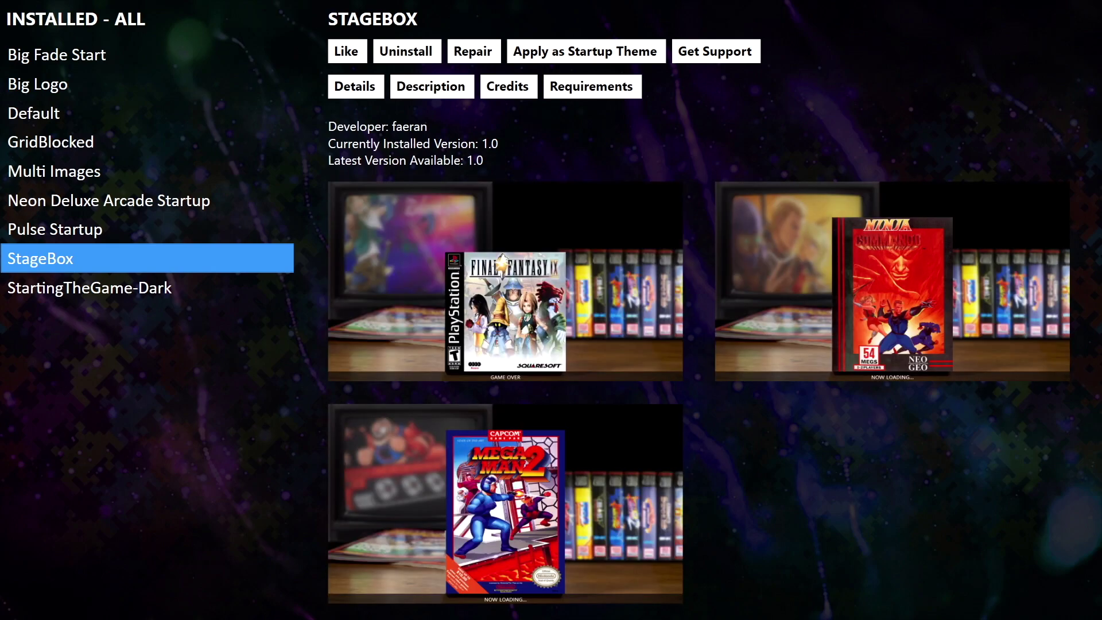
Step: Apply StageBox as the startup theme and leave theme management for the Nintendo Entertainment System game list
left_click(347, 51)
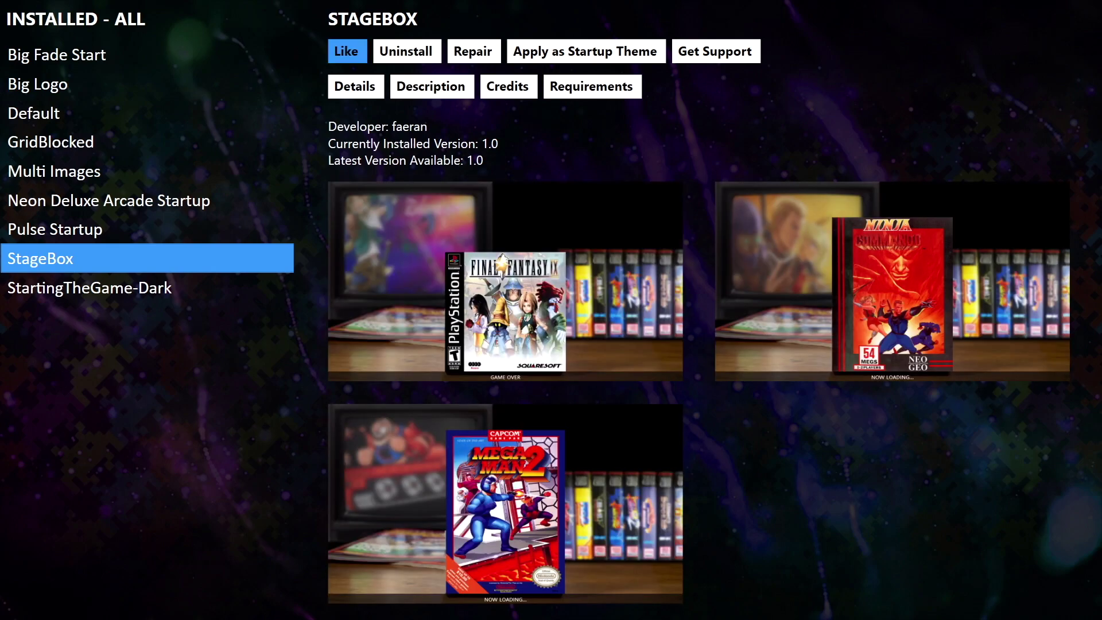
key("Right")
key("Right")
key("Right")
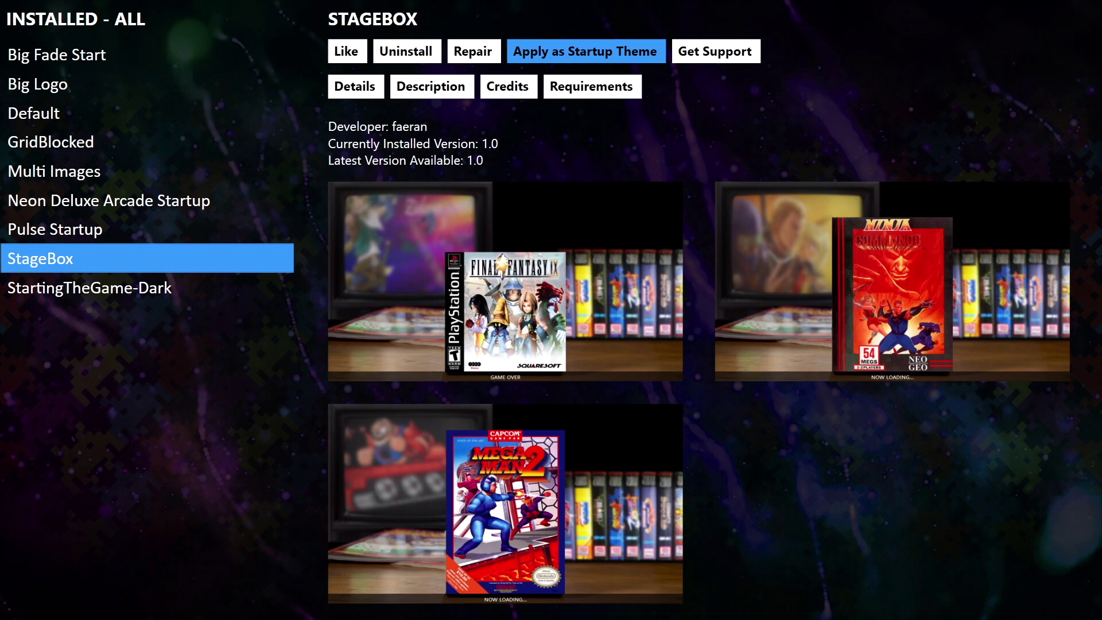
key("Return")
key("Return")
key("Escape")
key("Escape")
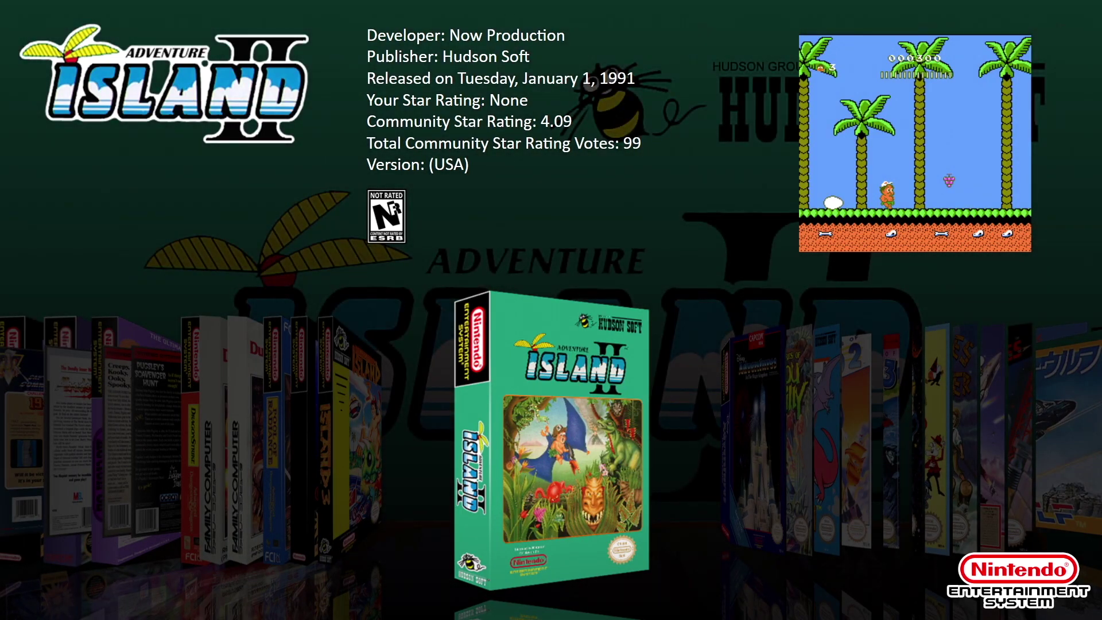
Step: Launch Adventure Island II to preview the StageBox startup screen, quitting the game and launching it again
key("Return")
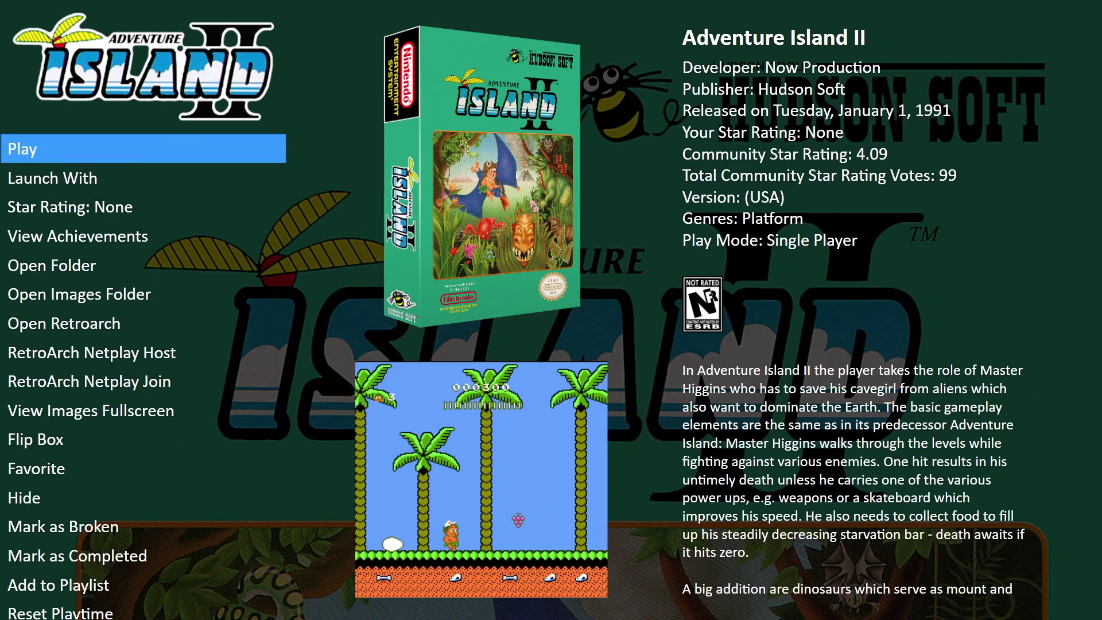
key("Return")
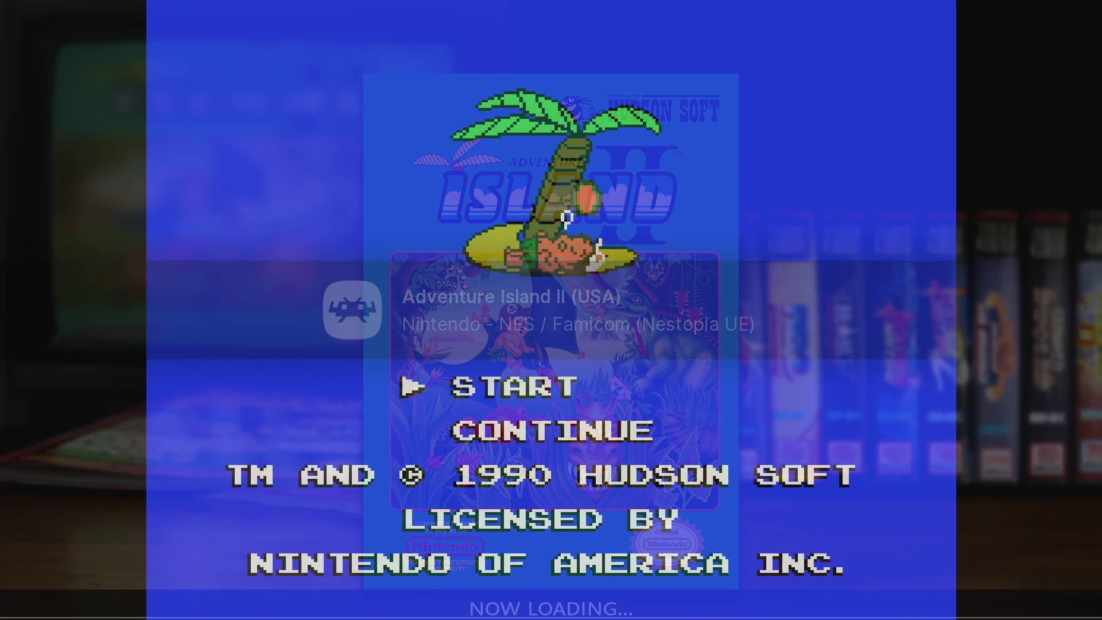
key("Escape")
key("Escape")
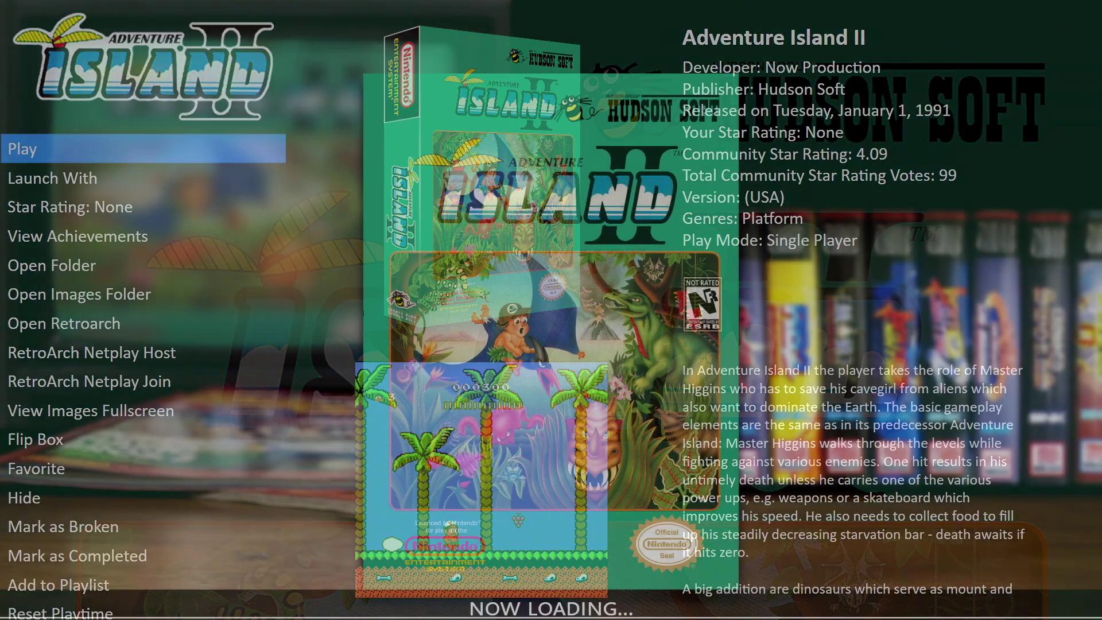
key("Return")
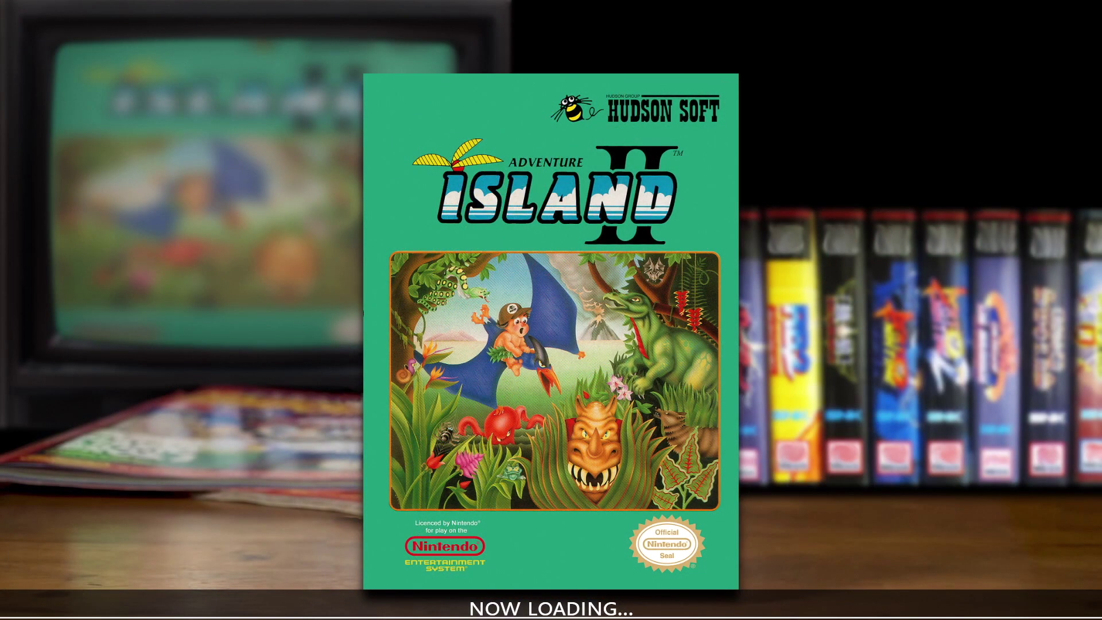